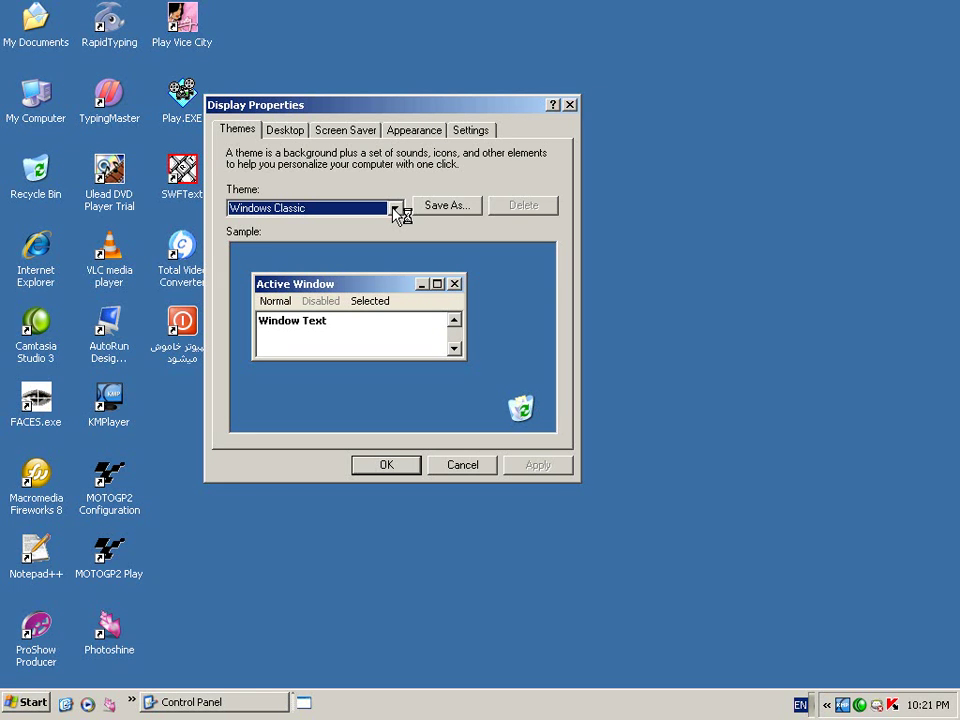
Choose My Current Theme as the desktop theme
left_click(394, 210)
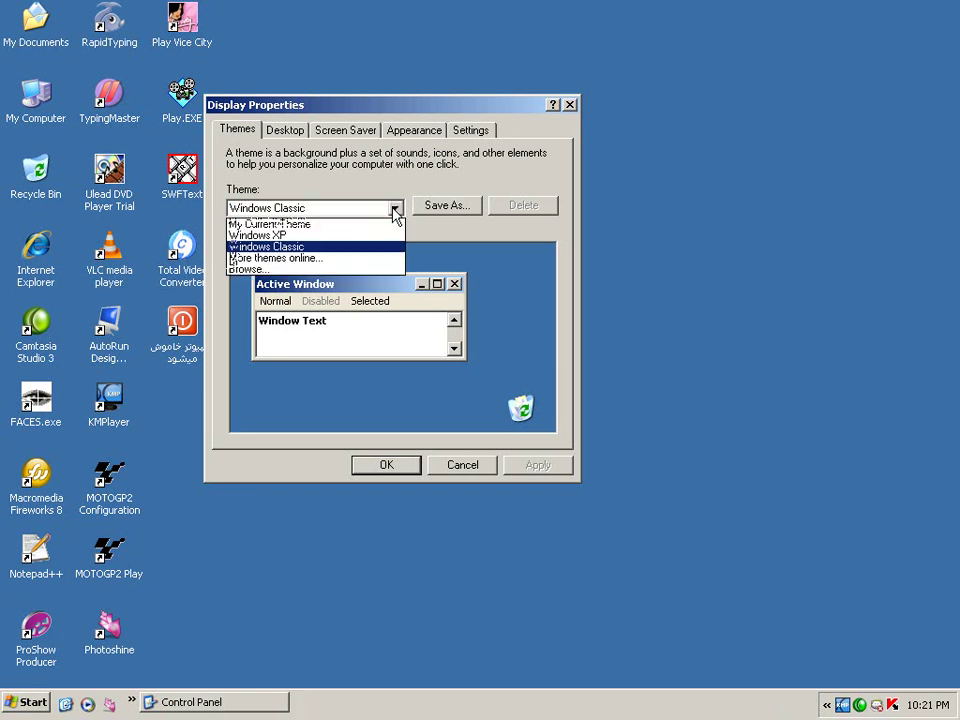
left_click(289, 224)
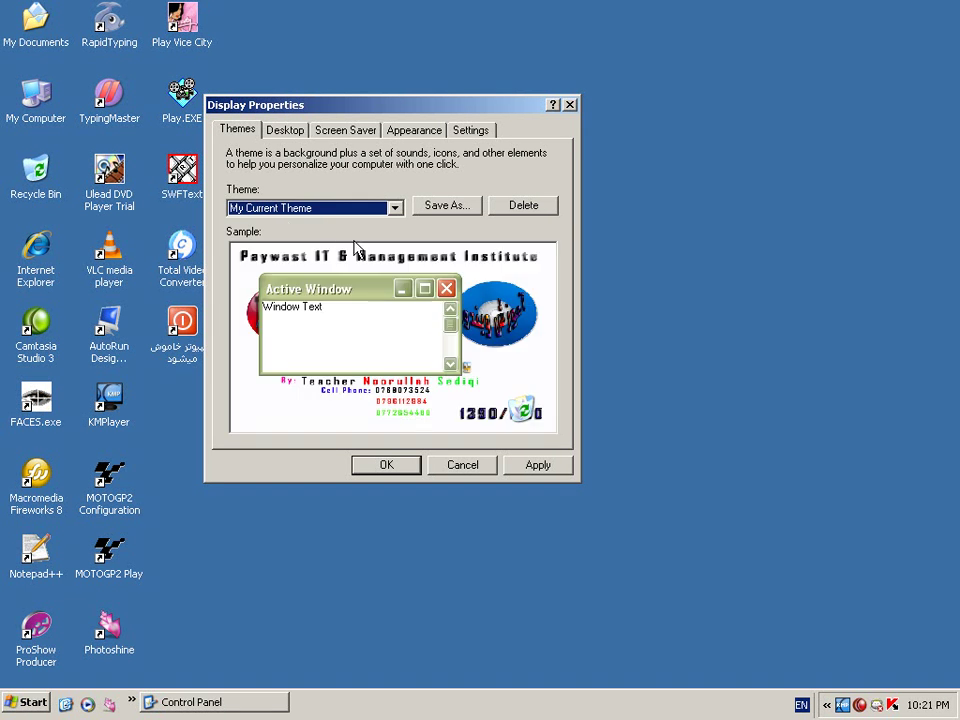
Look for theme files in the Sample Pictures folder under My Documents, cancel the browsing, and keep My Current Theme chosen
left_click(397, 211)
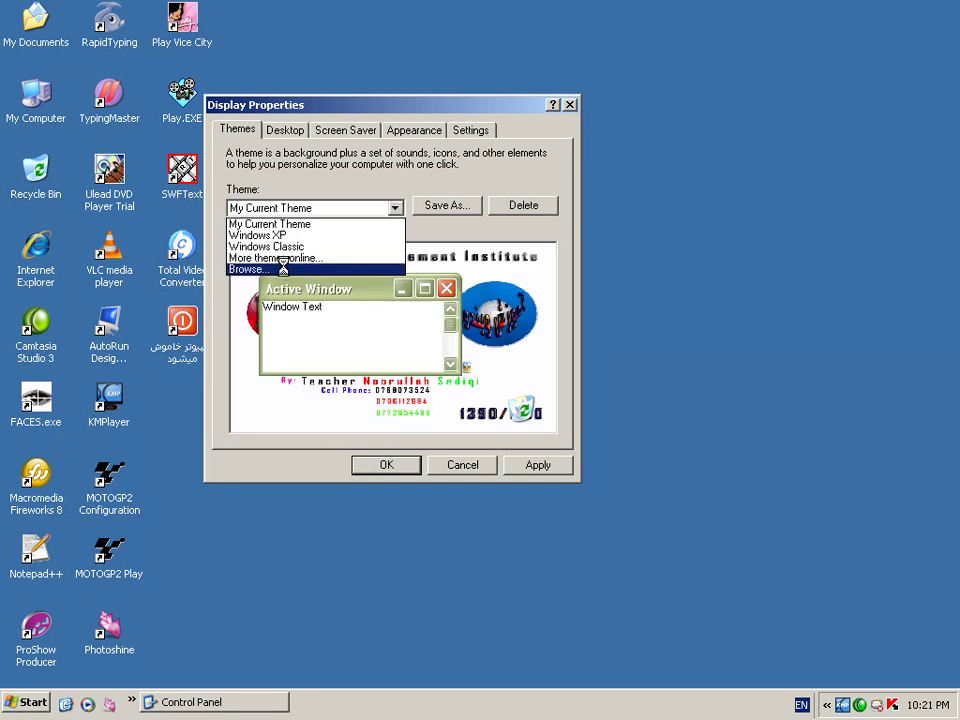
left_click(284, 268)
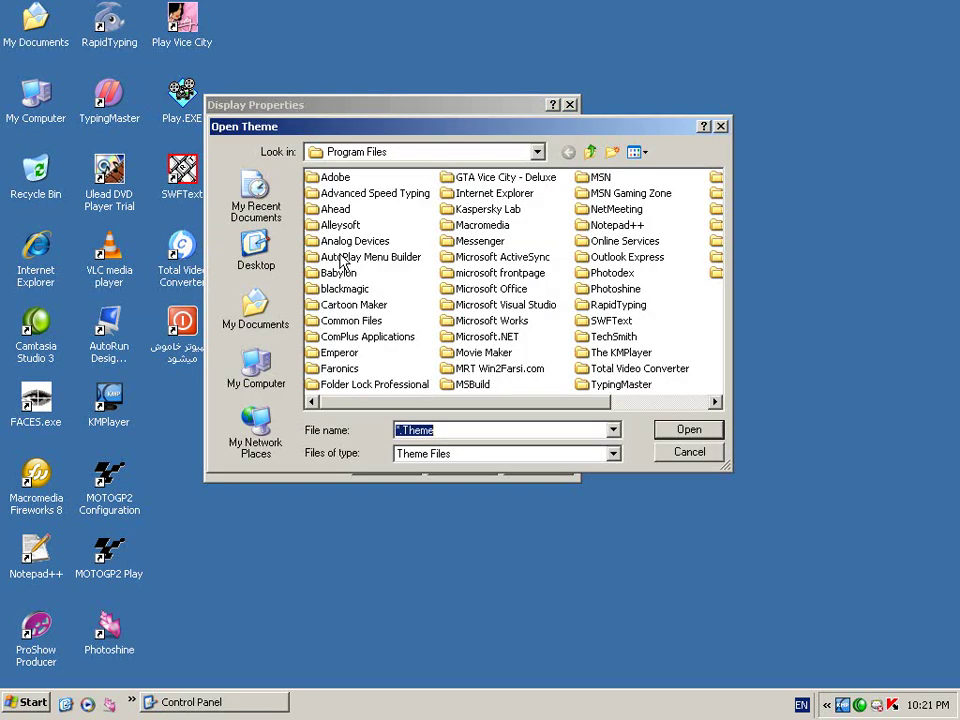
left_click(277, 312)
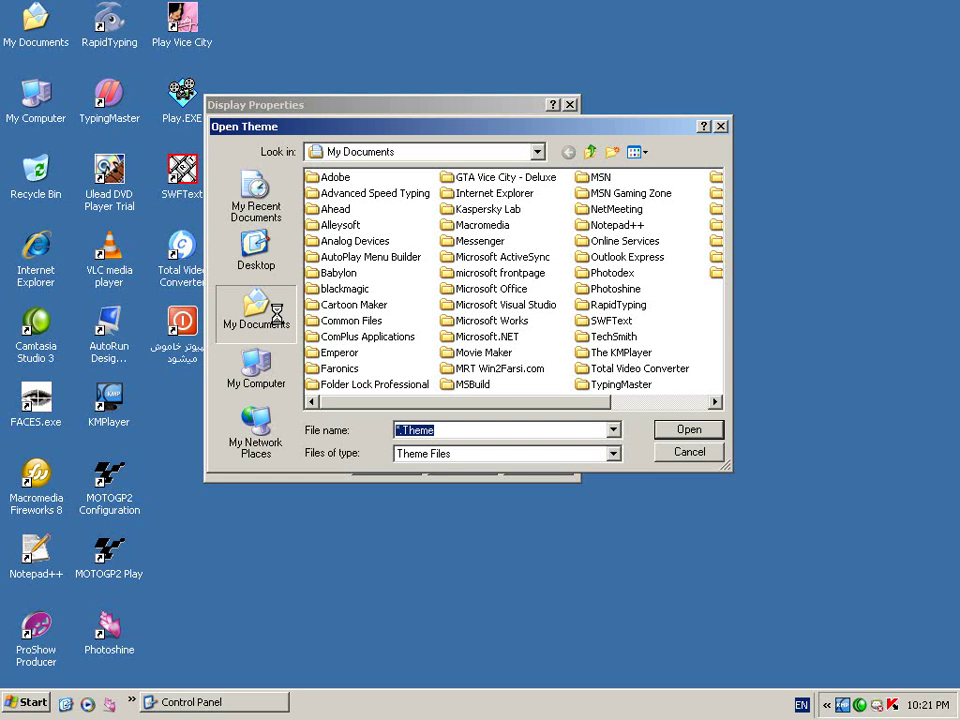
double_click(340, 225)
left_click(346, 234)
double_click(346, 234)
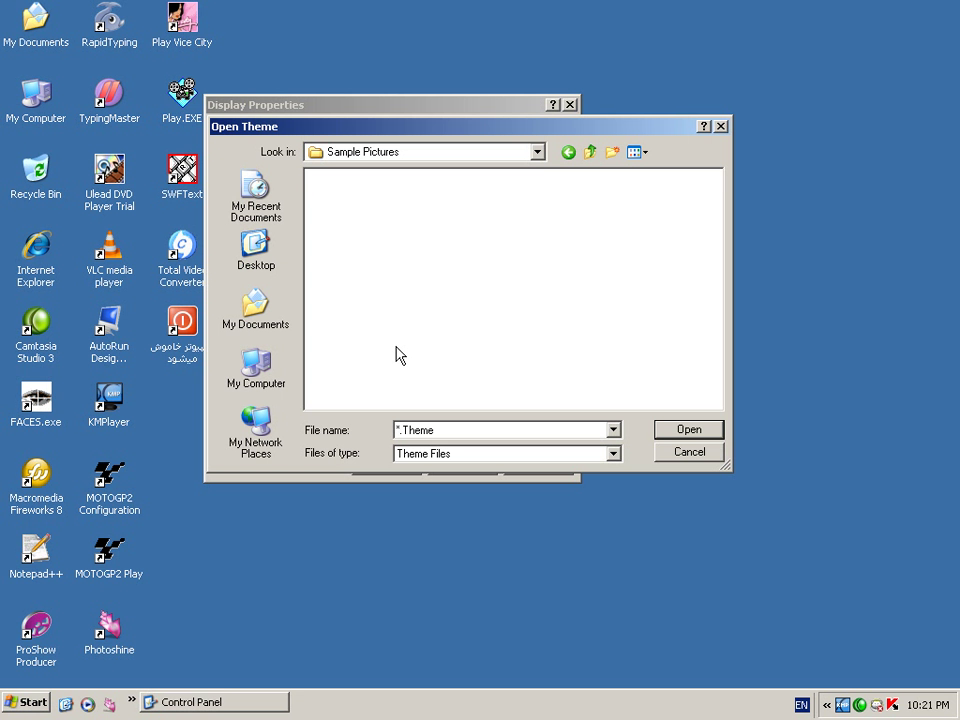
left_click(677, 458)
left_click(395, 208)
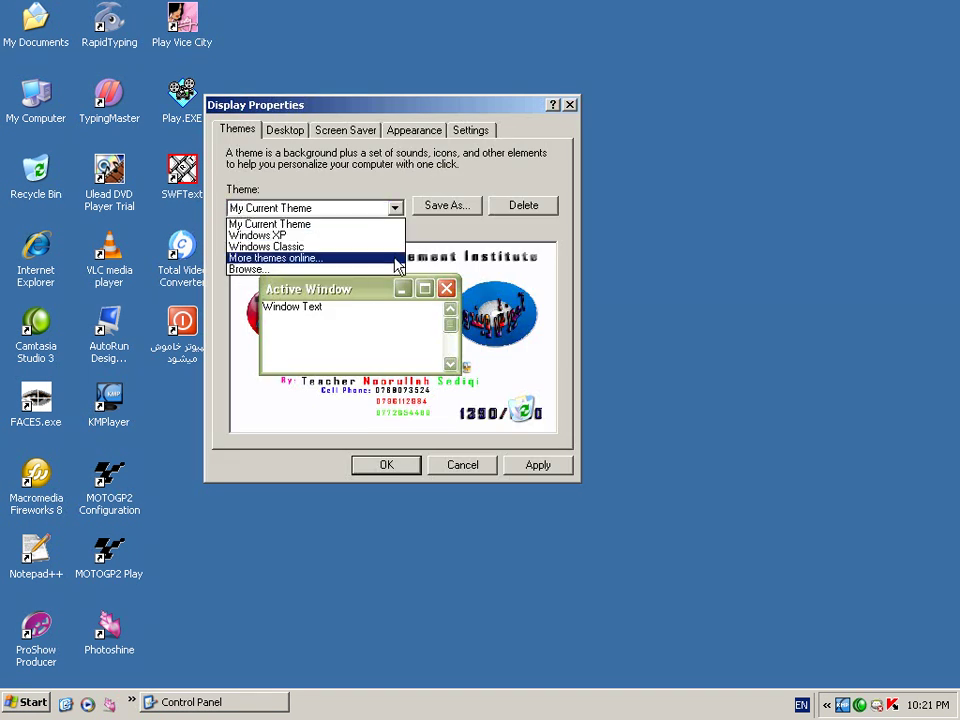
left_click(329, 225)
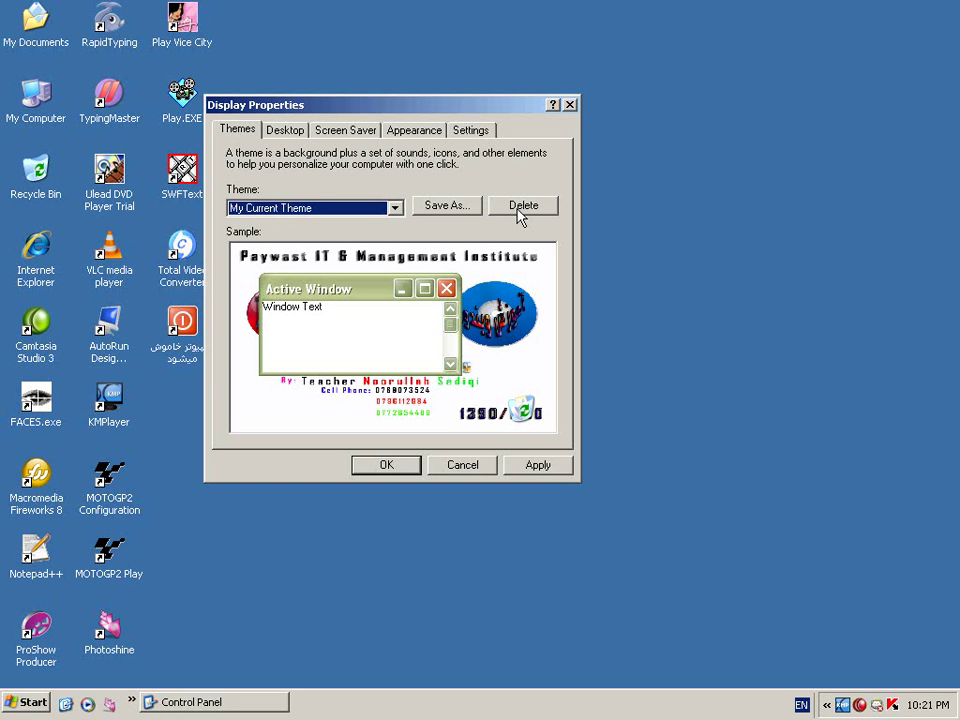
Preview the Windows XP, Wind, Gone Fishing and Greenstone desktop backgrounds
left_click(296, 133)
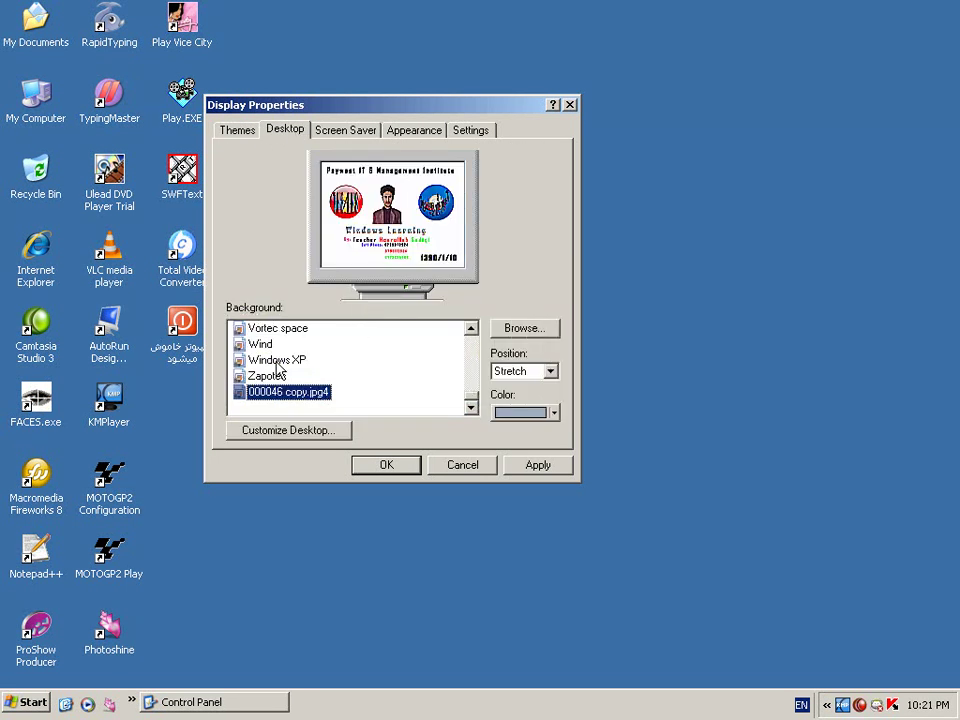
left_click(290, 360)
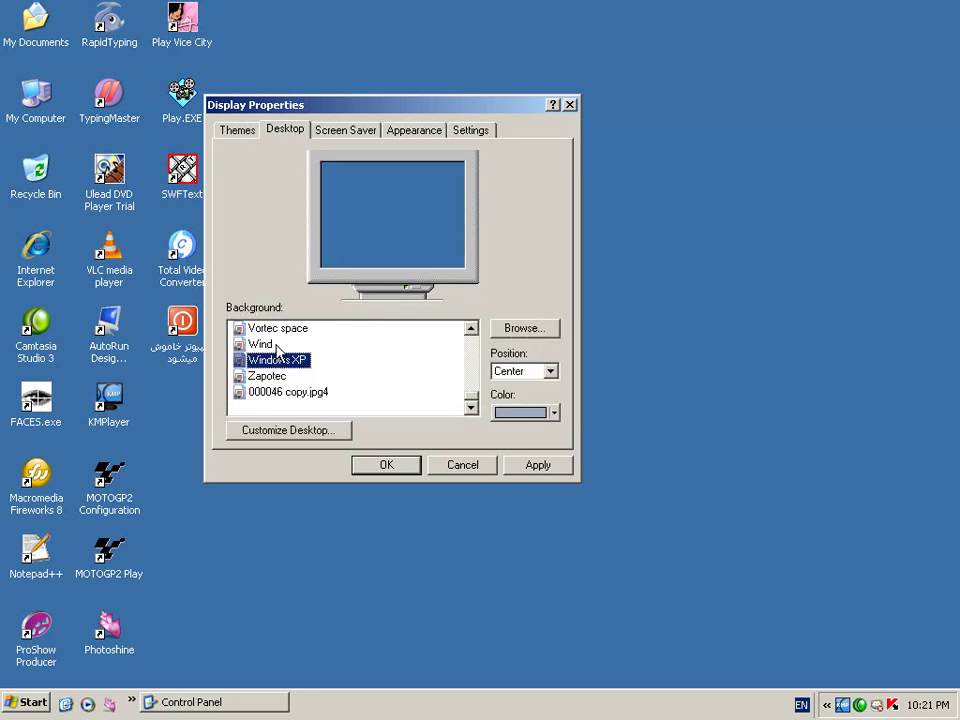
left_click(262, 344)
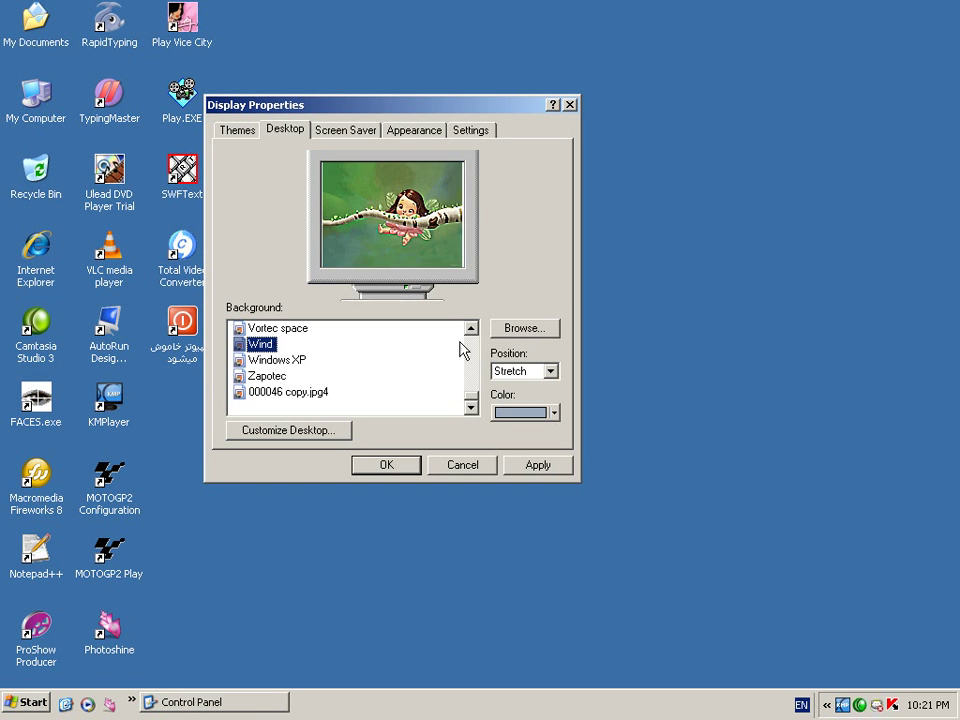
left_click_drag(473, 400, 469, 358)
left_click(275, 376)
left_click(277, 391)
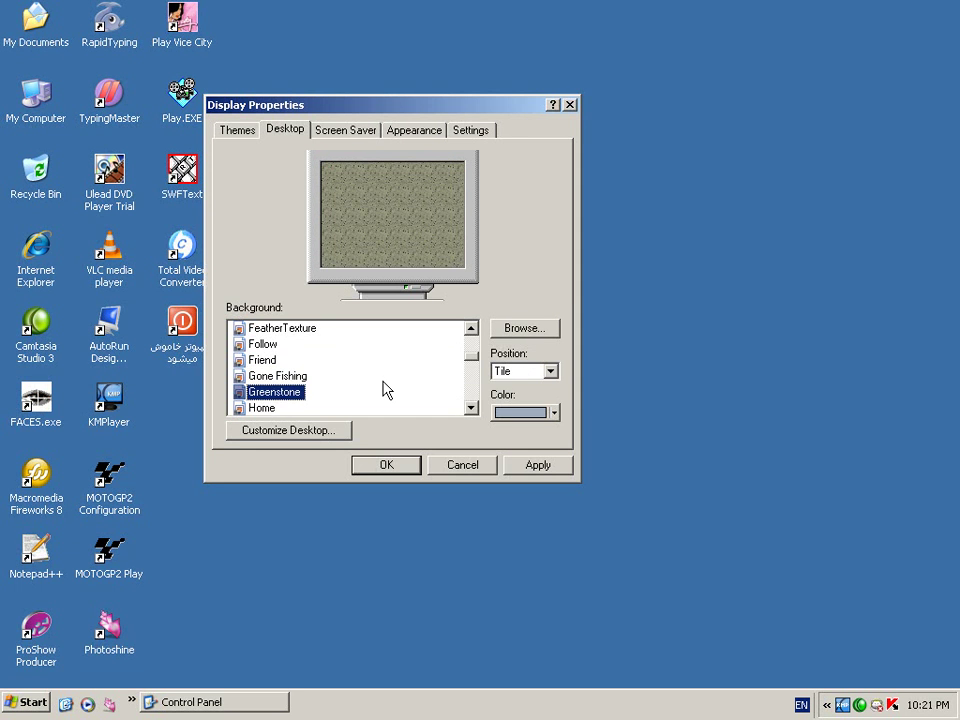
Browse for the Water lilies picture and apply it as the desktop background
left_click(526, 334)
double_click(389, 266)
left_click(352, 209)
left_click(710, 430)
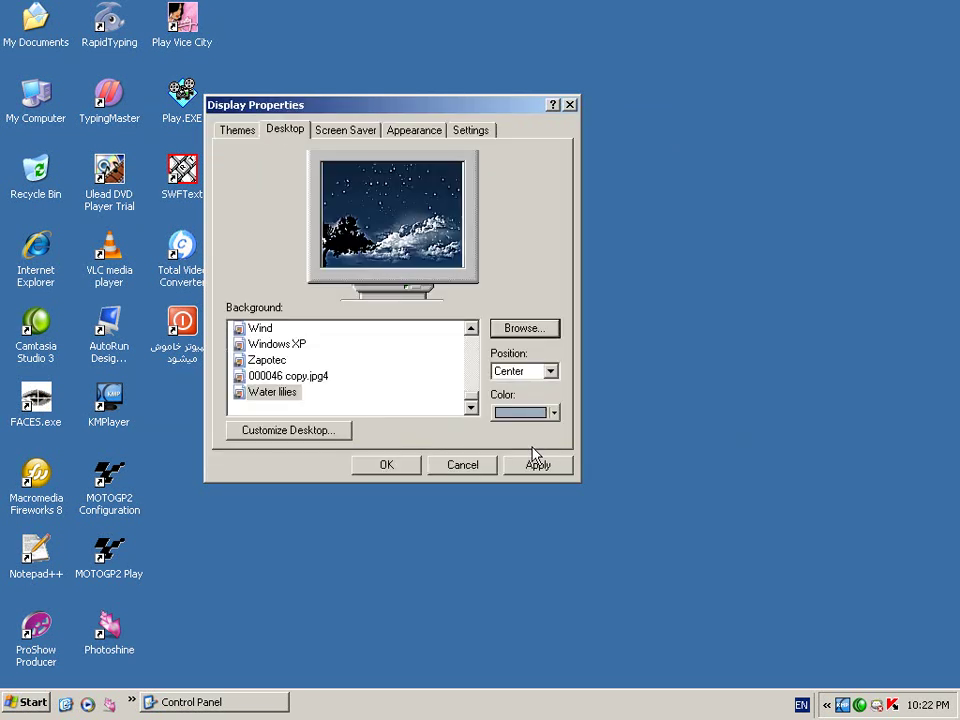
left_click(537, 463)
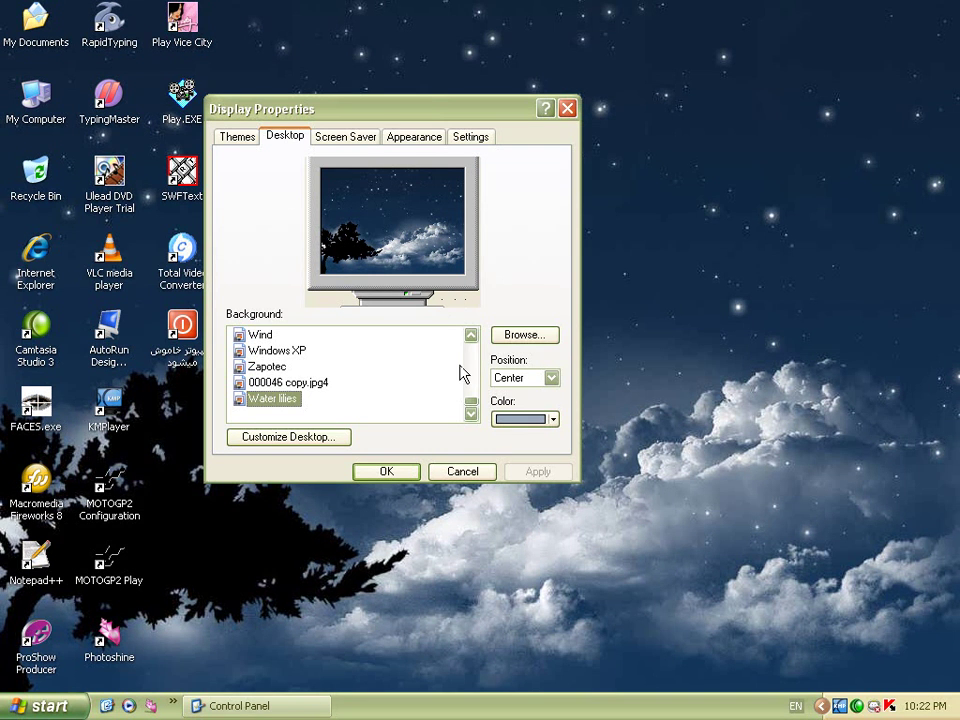
Choose Greenstone as the desktop background image
left_click(470, 336)
double_click(470, 336)
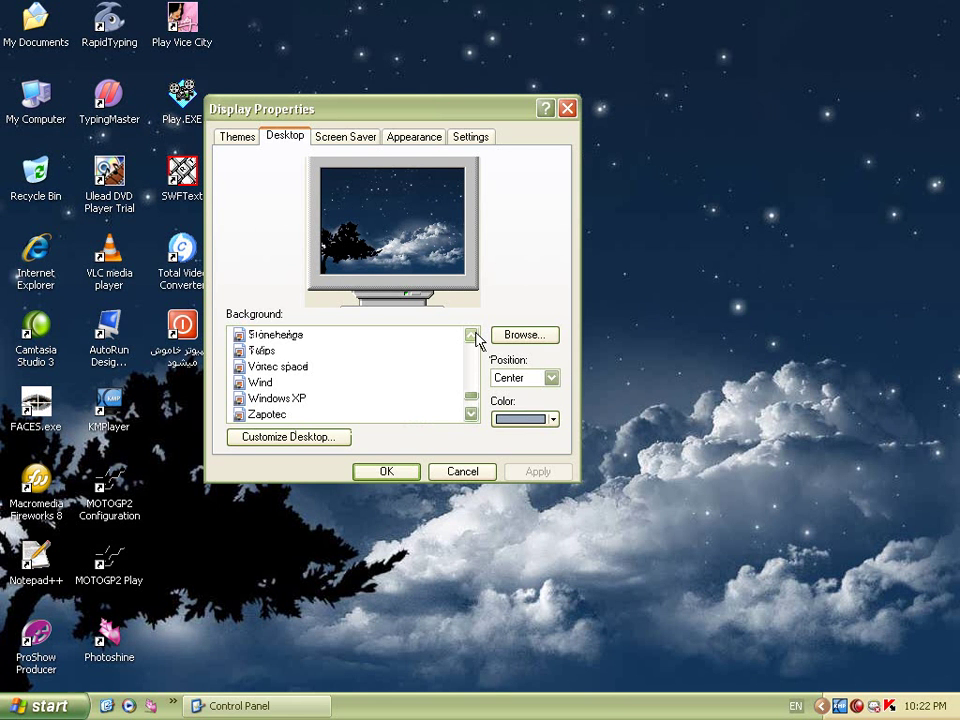
double_click(470, 336)
left_click(470, 336)
double_click(470, 336)
double_click(470, 336)
left_click(470, 336)
left_click(470, 336)
left_click(470, 336)
left_click_drag(474, 378, 478, 360)
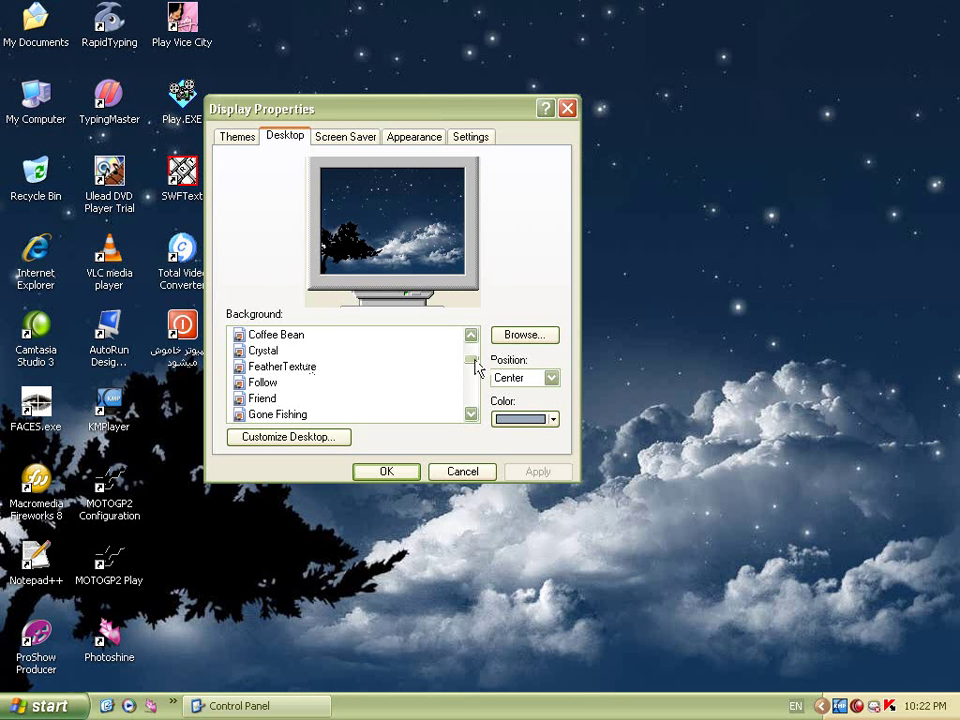
left_click(471, 414)
left_click(471, 414)
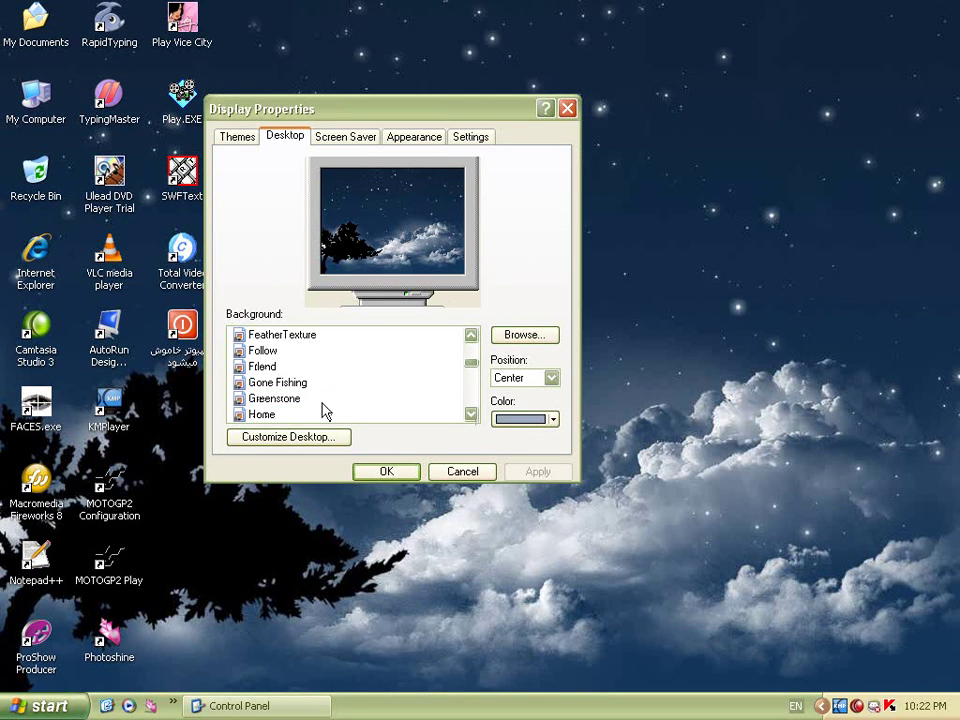
left_click(270, 398)
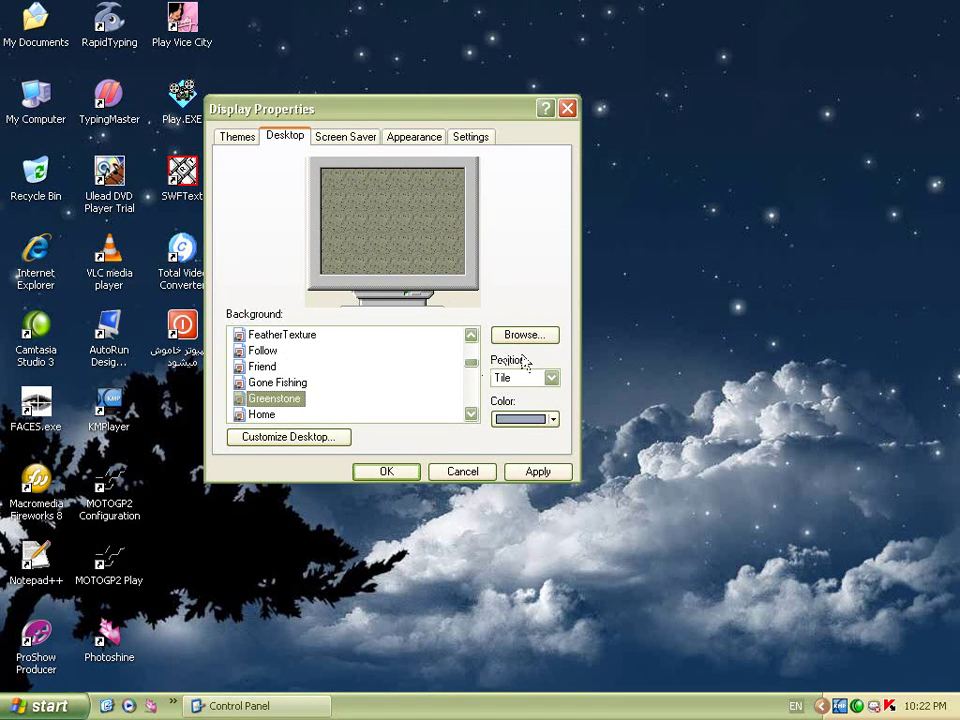
Set the Greenstone background's position to Center, apply it, and move the Display Properties window aside
left_click(550, 378)
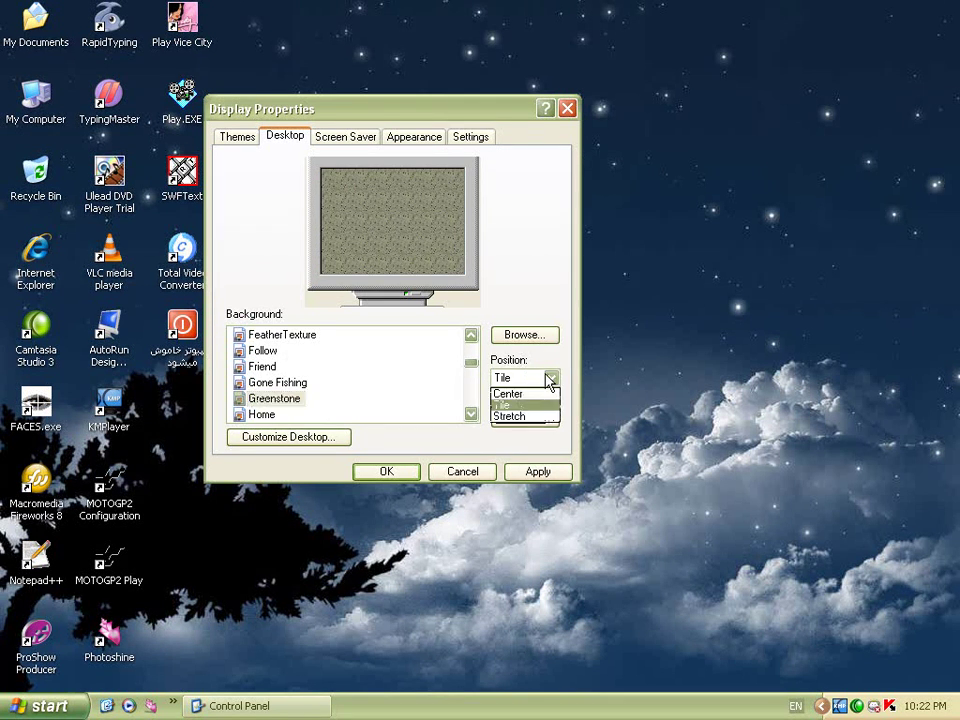
left_click(527, 394)
left_click(546, 478)
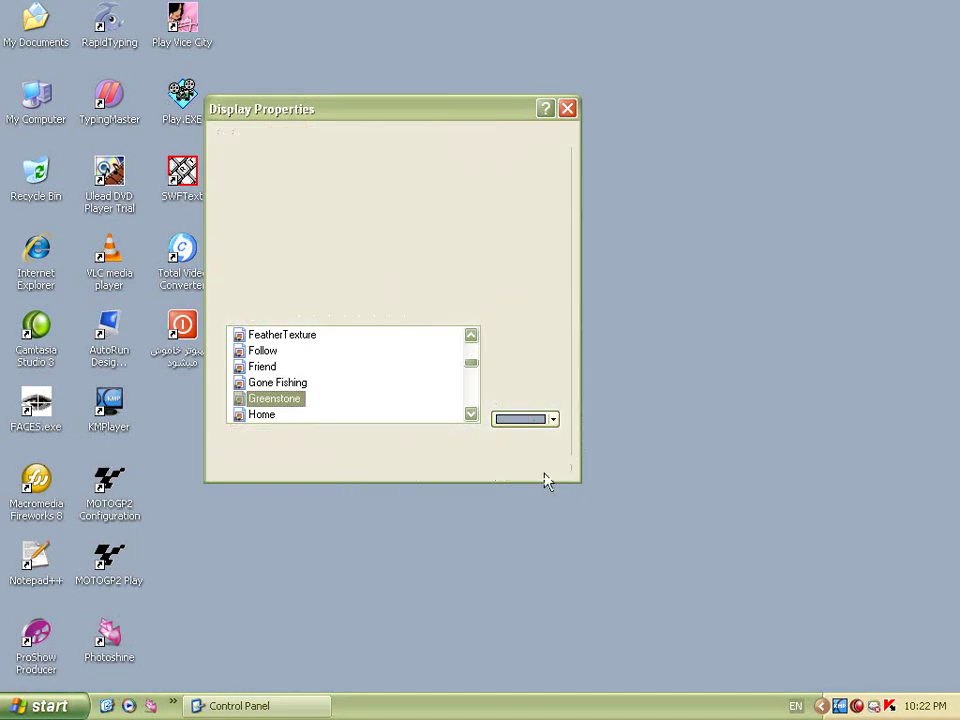
left_click_drag(470, 119, 259, 107)
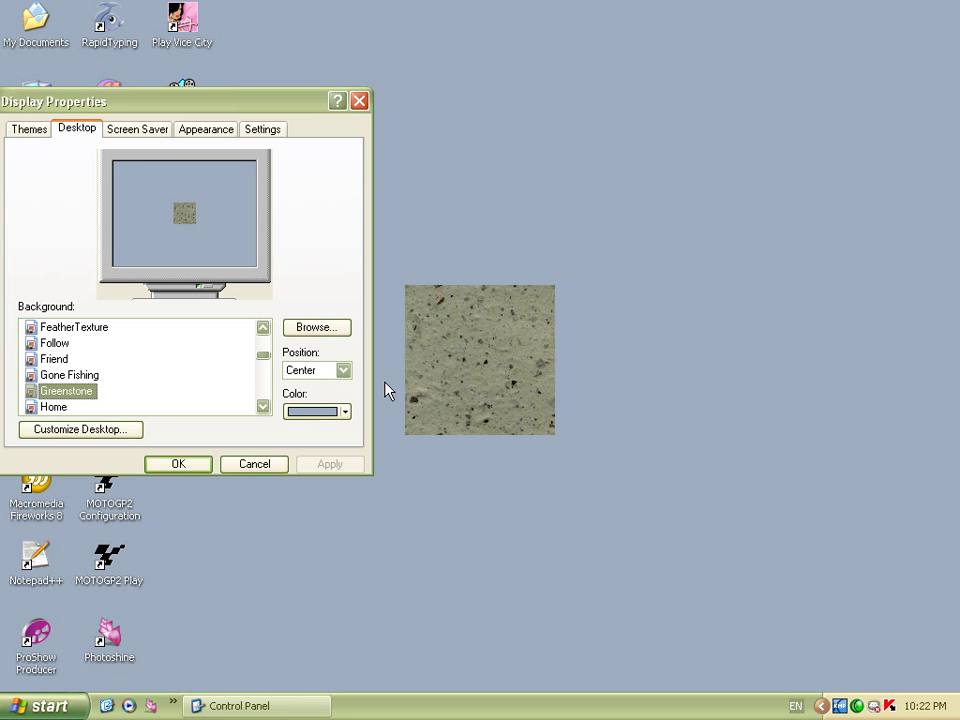
Set the Greenstone background's position to Tile and apply it
left_click(340, 371)
left_click(336, 398)
left_click(334, 465)
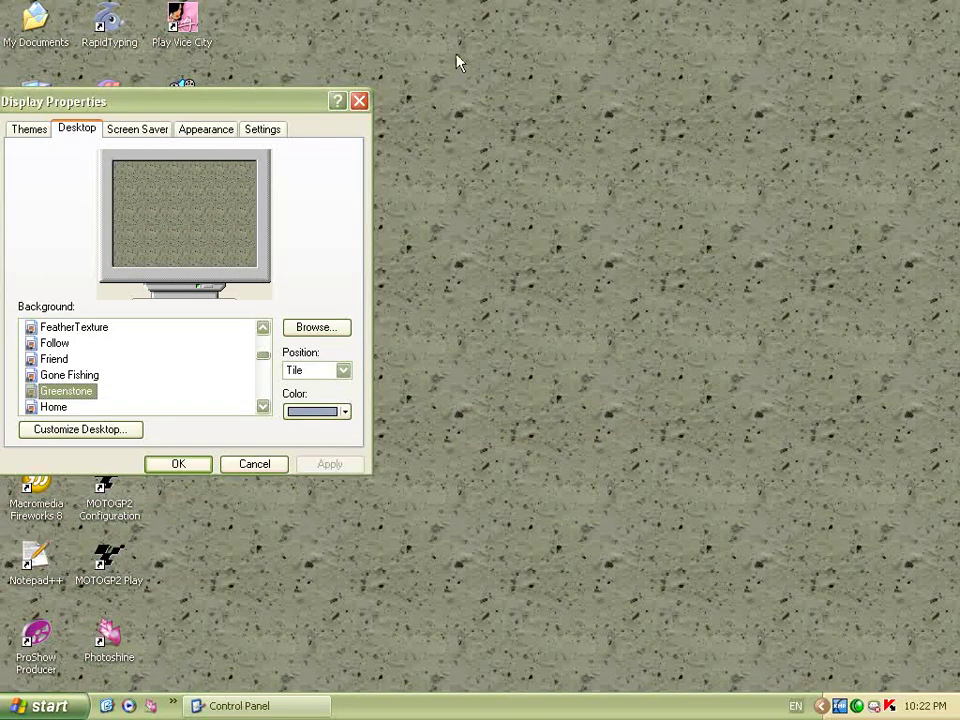
Set the Greenstone background's position to Stretch and apply it
left_click(343, 371)
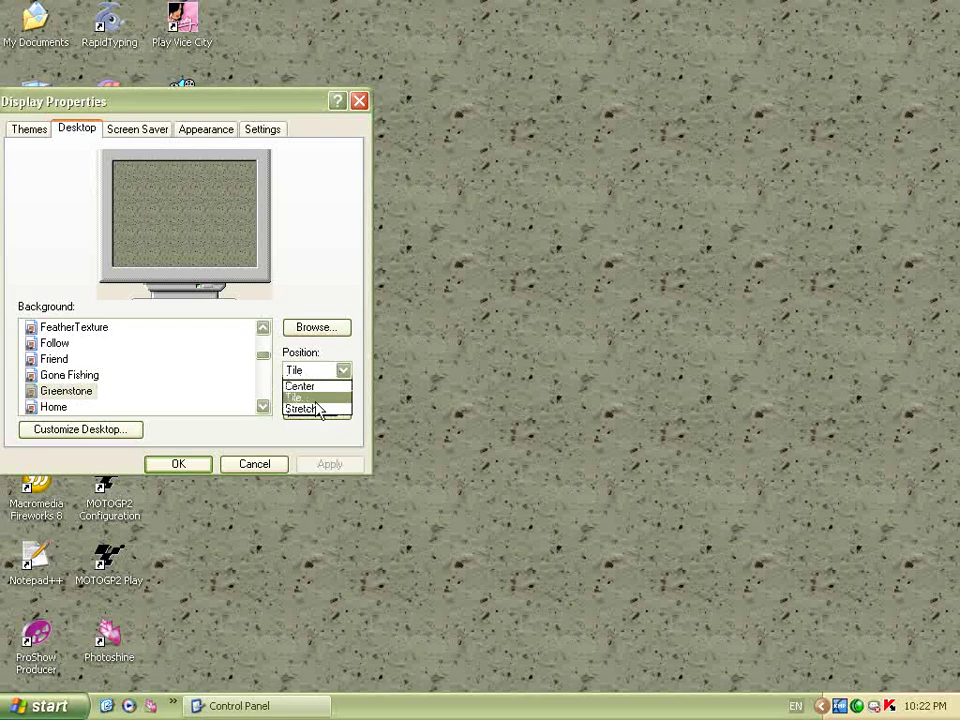
left_click(319, 410)
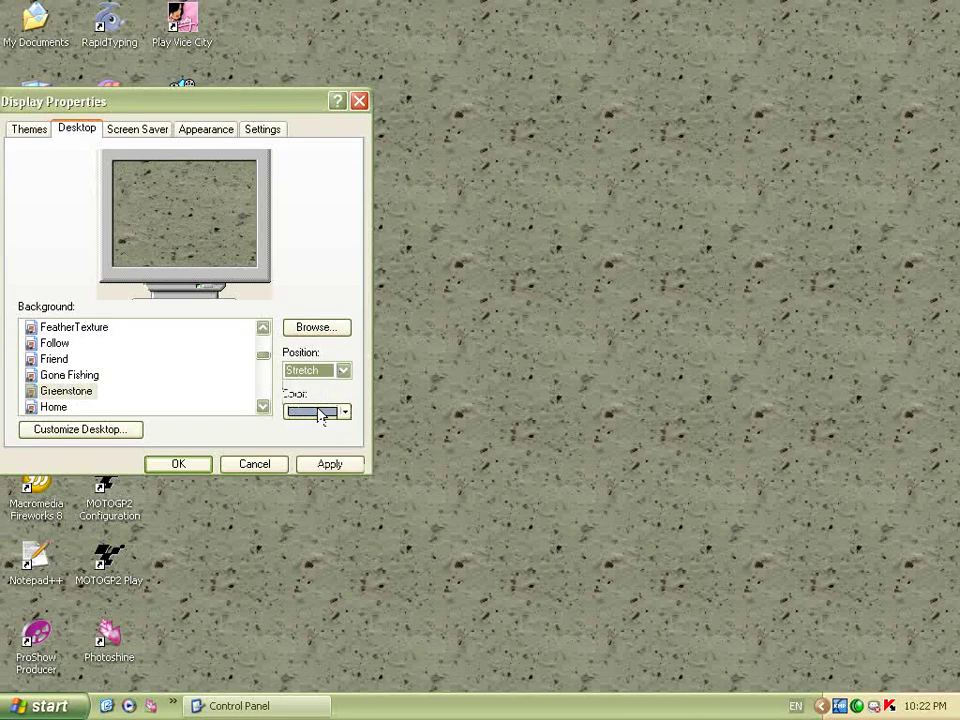
left_click(330, 465)
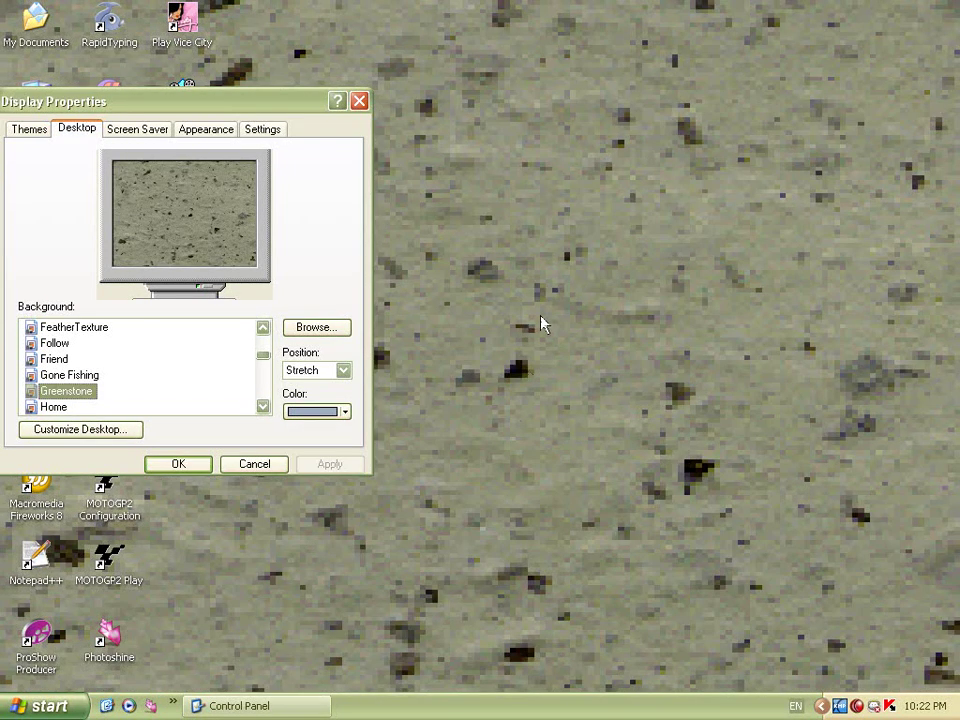
Move the Display Properties window off the desktop icons and apply the Greenstone background with the Tile position
left_click_drag(80, 101, 310, 36)
left_click(545, 305)
left_click(542, 332)
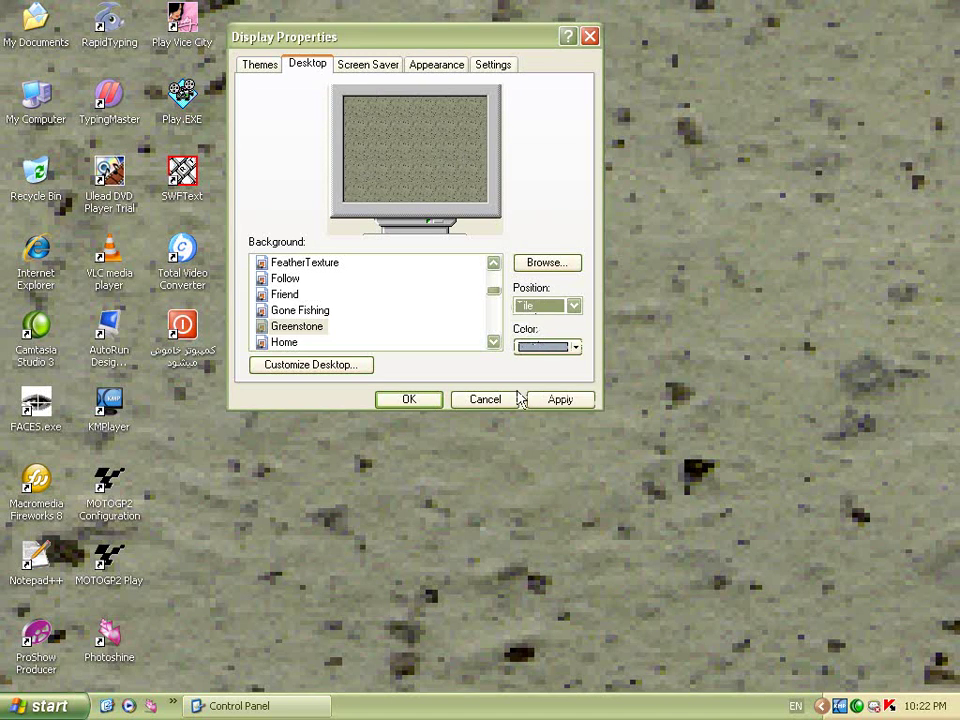
left_click(556, 399)
Apply the Greenstone background with the Center position
left_click(569, 308)
left_click(545, 319)
left_click(561, 399)
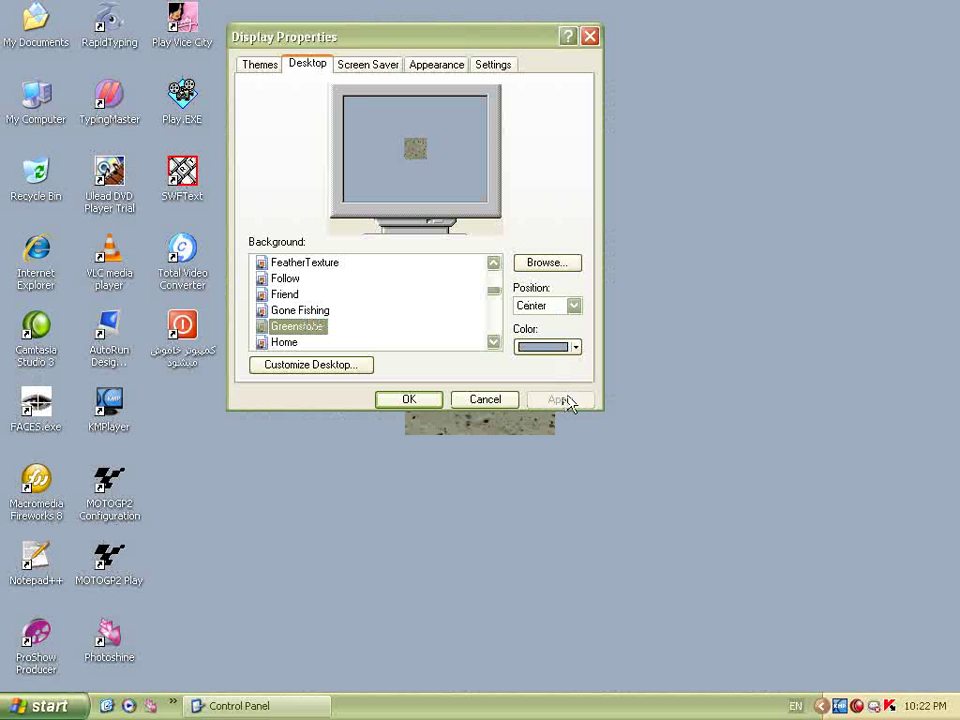
Uncover the centered image by moving the window aside, then set the desktop color to red and apply it
left_click_drag(468, 36, 360, 36)
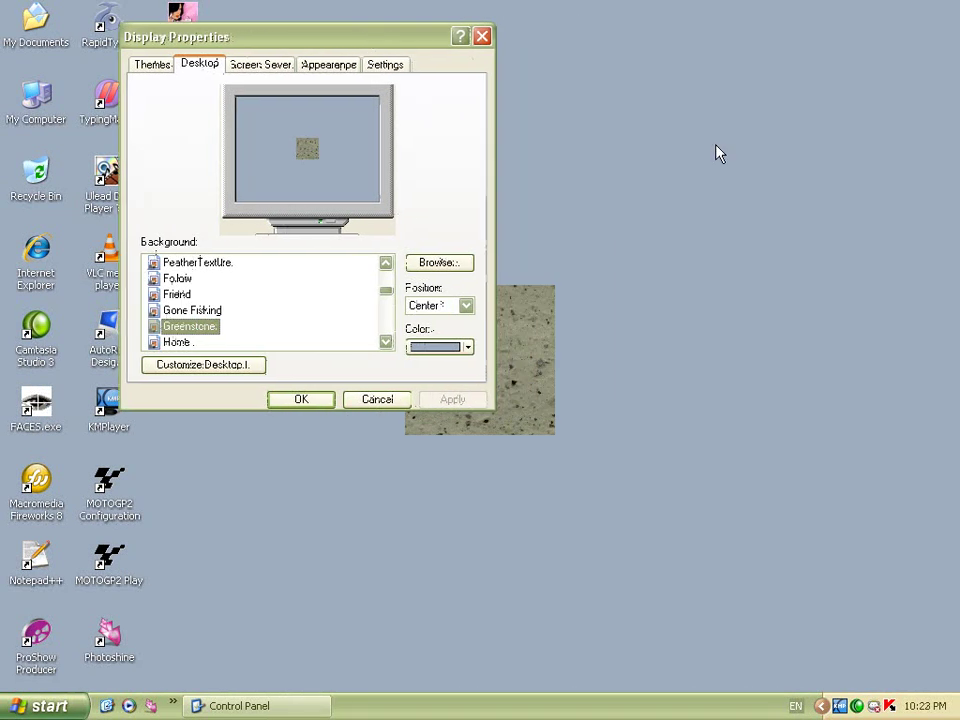
left_click(467, 346)
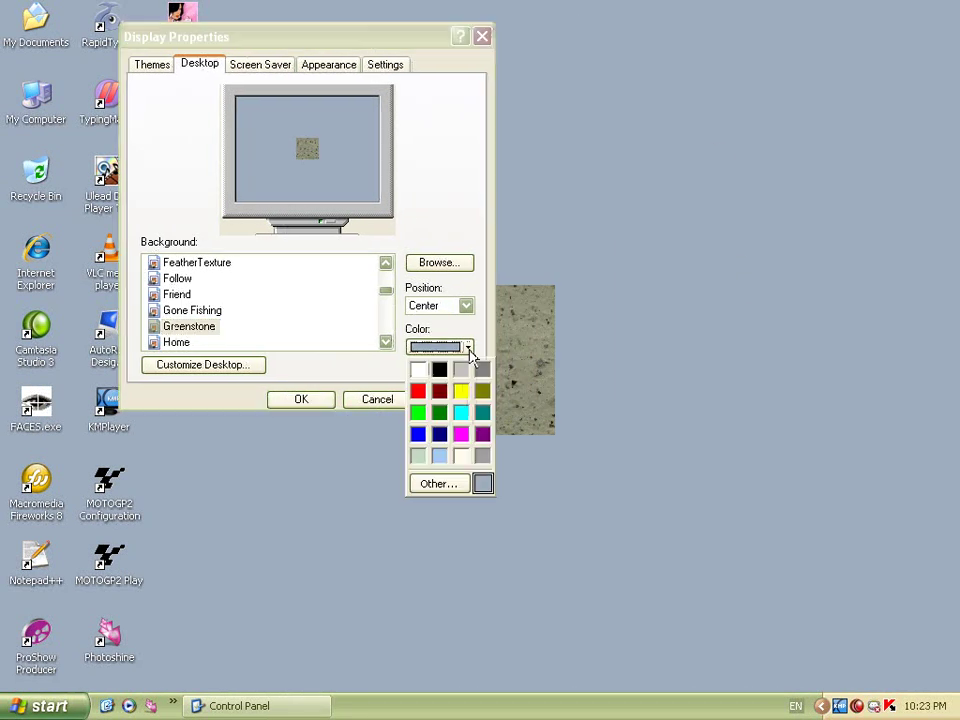
left_click(417, 390)
left_click(440, 399)
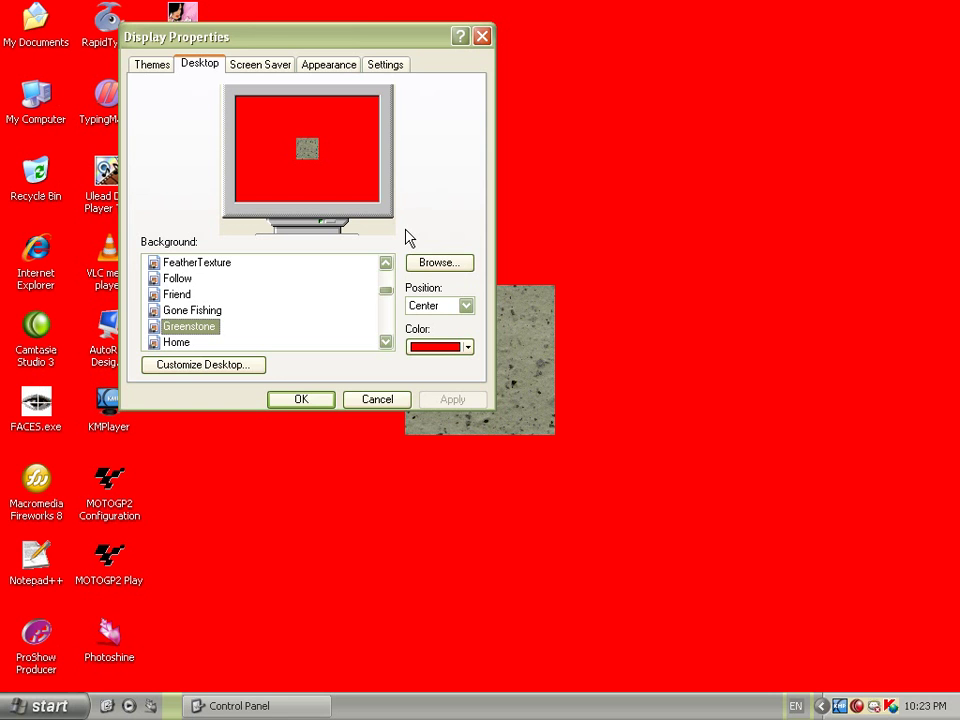
Customize the desktop to hide the My Documents and My Computer icons, and apply the change
left_click_drag(398, 38, 332, 79)
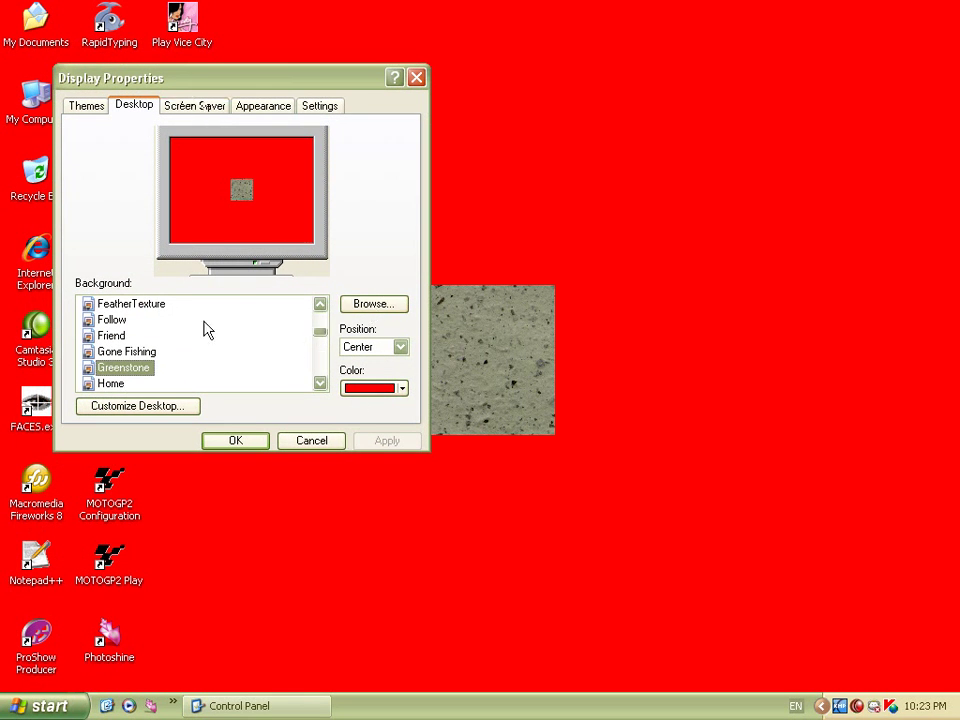
left_click(187, 409)
left_click_drag(210, 152, 341, 94)
left_click(294, 172)
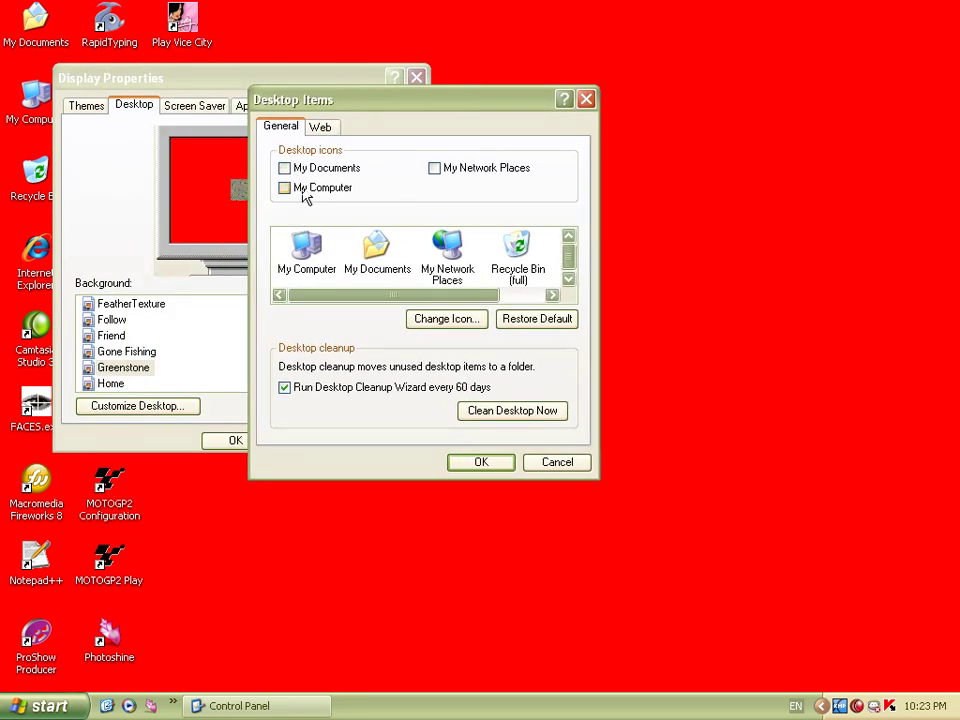
left_click(482, 462)
left_click(390, 441)
Reopen the desktop customization options and enable the My Computer and My Documents desktop icons
left_click_drag(253, 84, 462, 80)
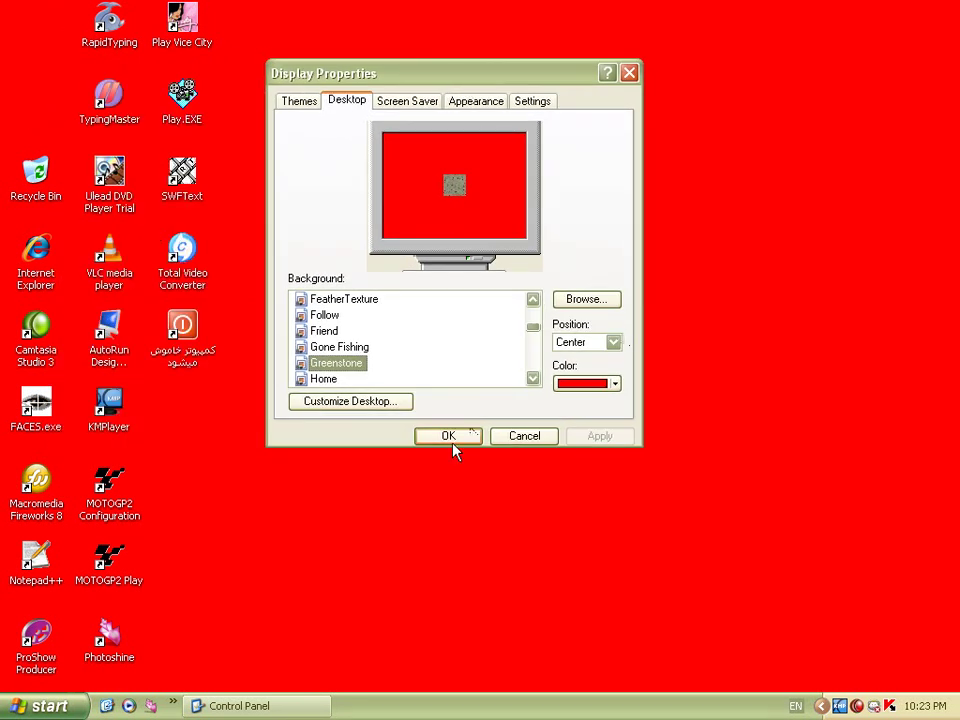
left_click(365, 404)
left_click(370, 230)
left_click(360, 212)
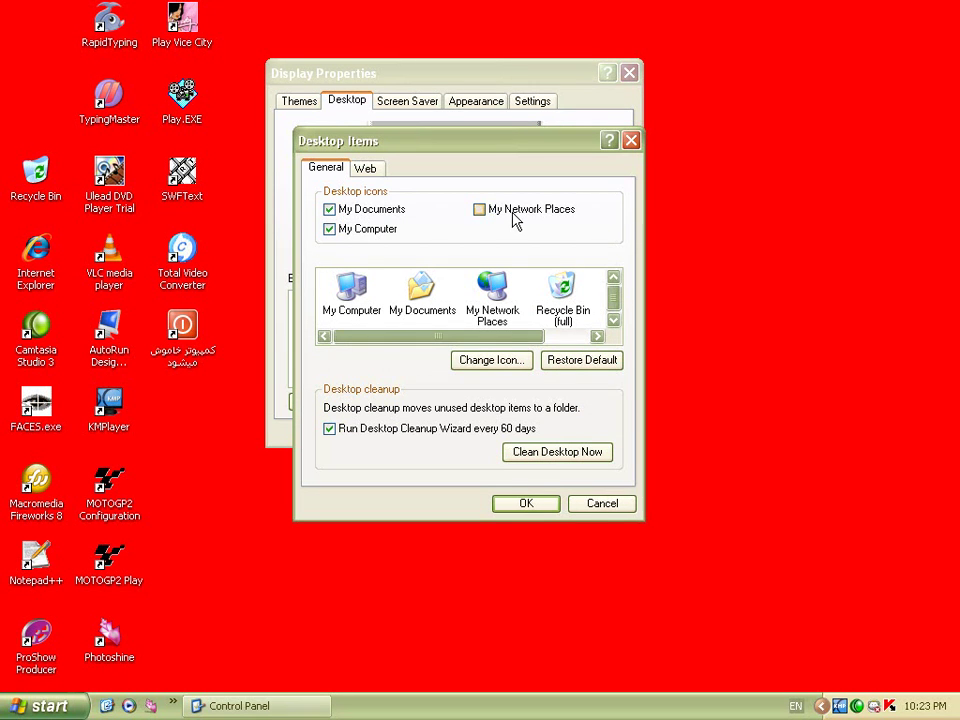
Change the My Computer desktop icon to the red circle with a white X and apply the desktop changes
left_click(355, 298)
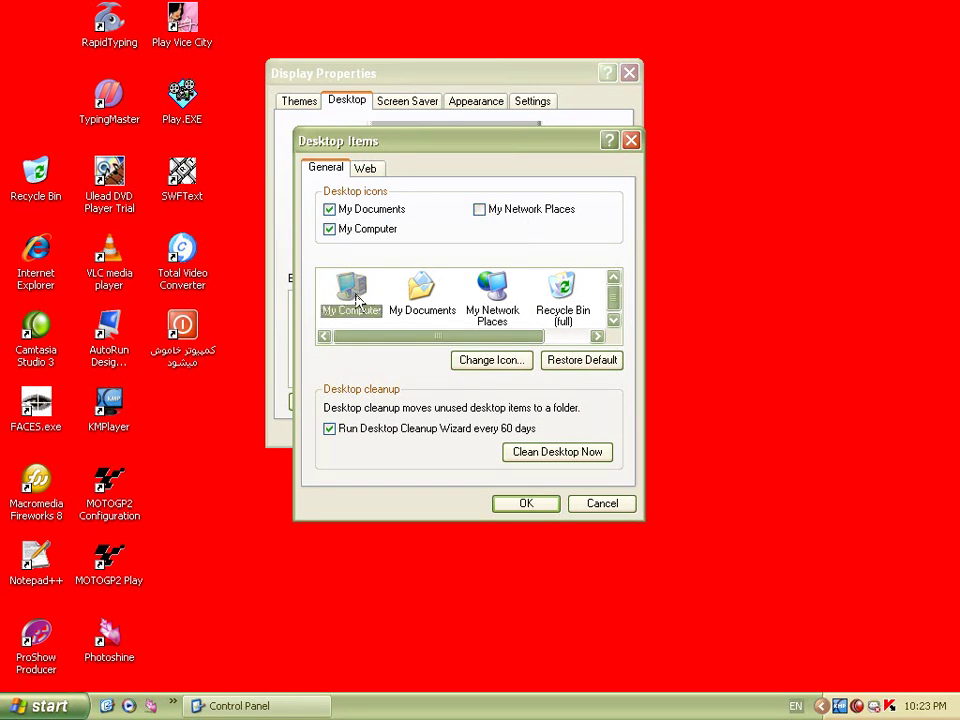
left_click(515, 366)
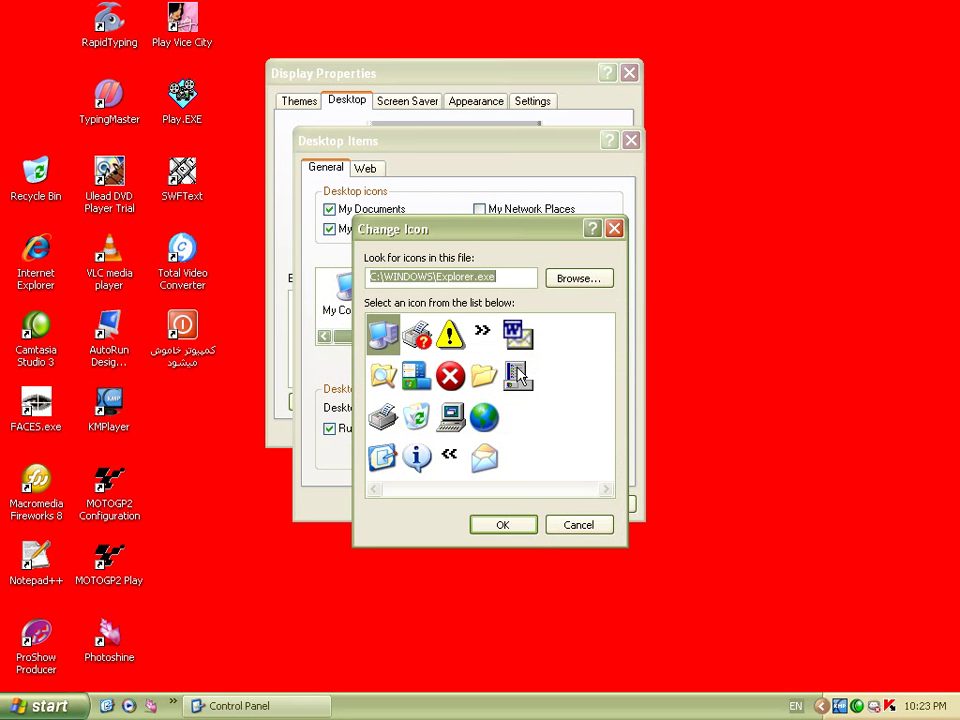
left_click(503, 526)
left_click(530, 503)
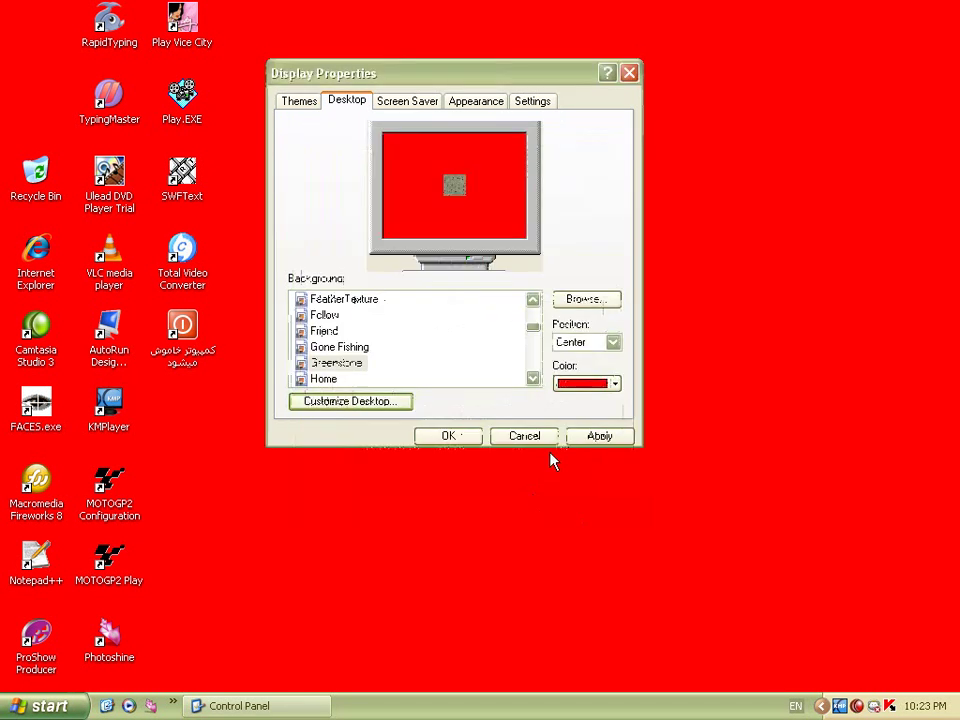
left_click(599, 436)
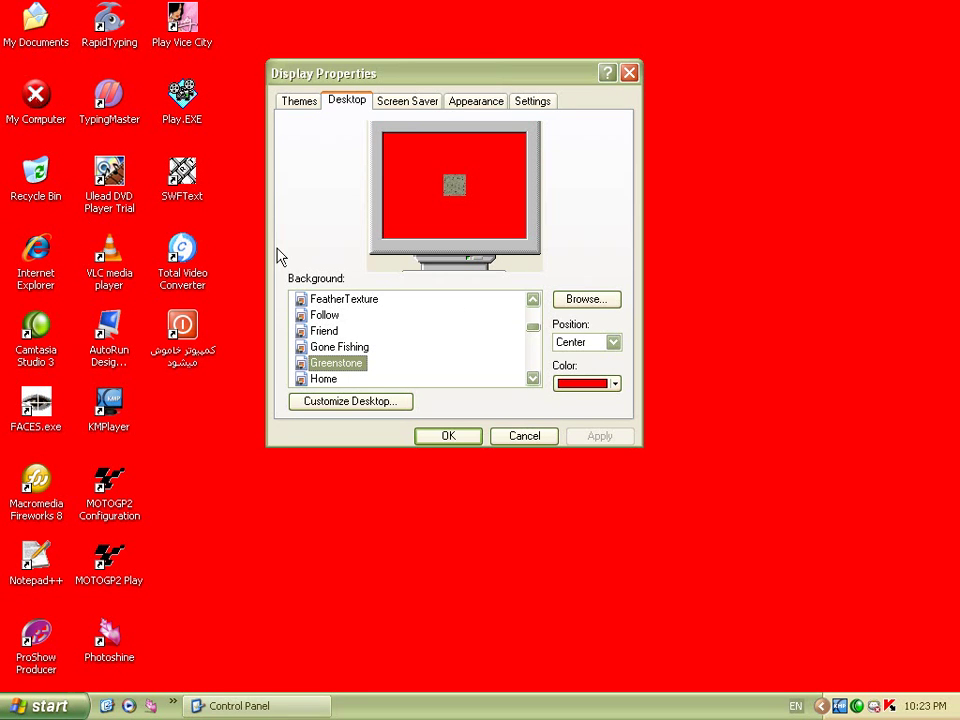
Reopen the desktop customization options and set the My Computer icon back to the computer monitor image
left_click(394, 406)
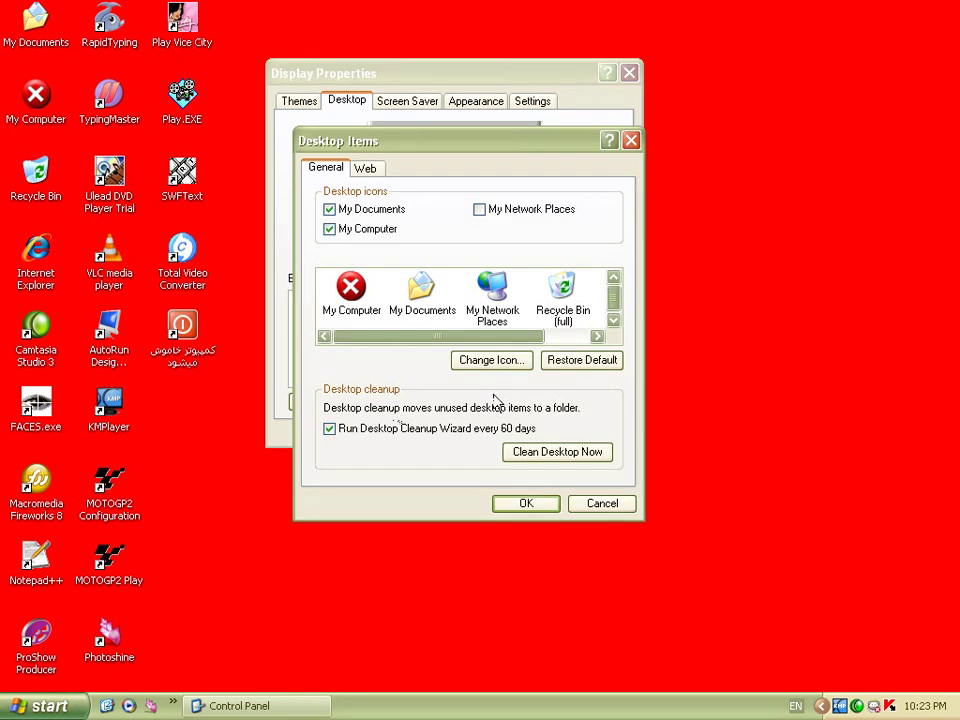
left_click(372, 312)
left_click(476, 364)
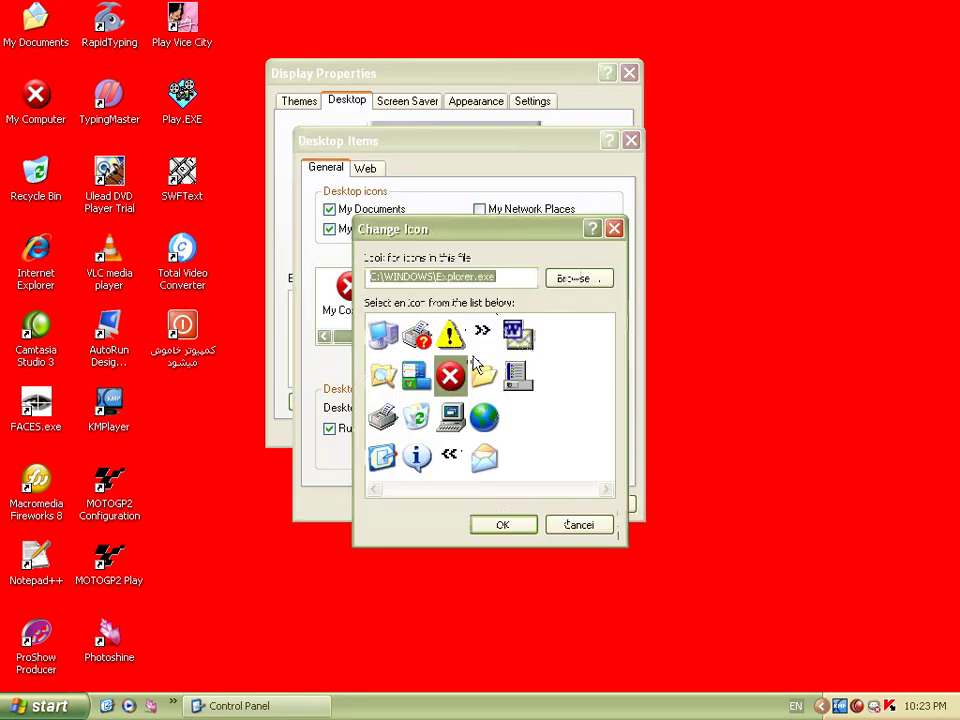
left_click(383, 335)
left_click(504, 528)
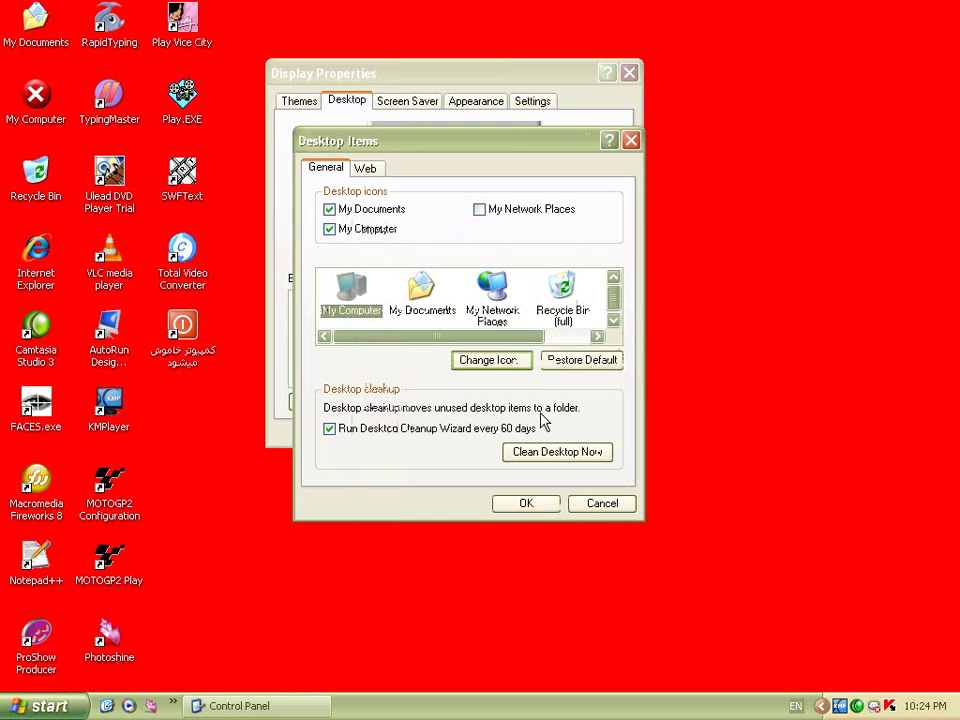
Change the My Computer icon to the red X again, and restore its default icon
left_click(498, 366)
left_click(501, 520)
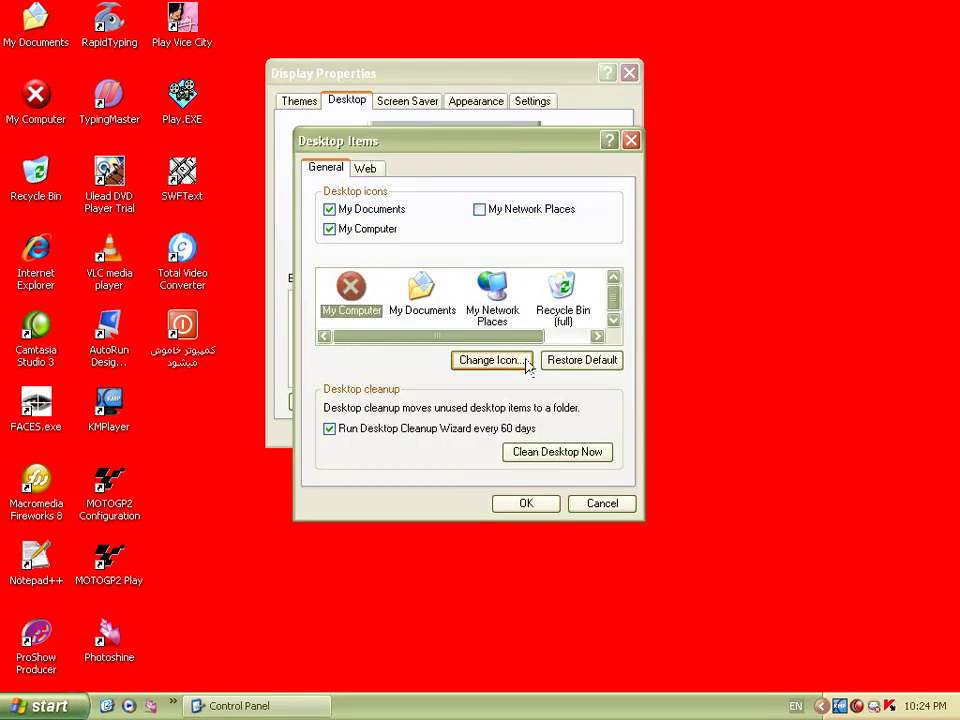
left_click(582, 368)
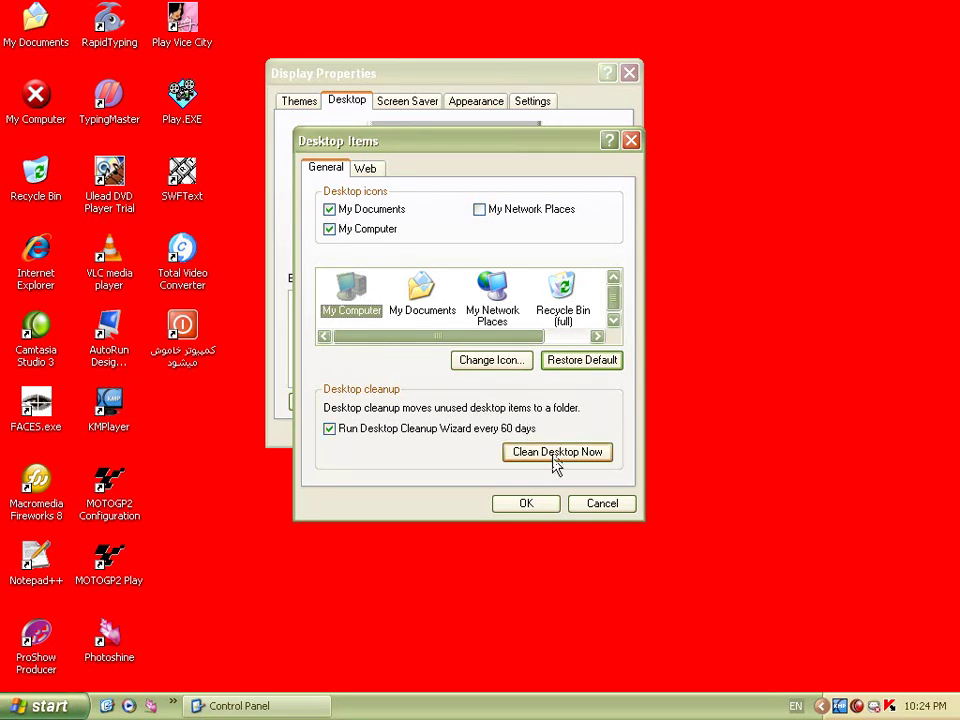
Start the Desktop Cleanup Wizard, view its list of unused shortcuts, and cancel it
left_click(550, 461)
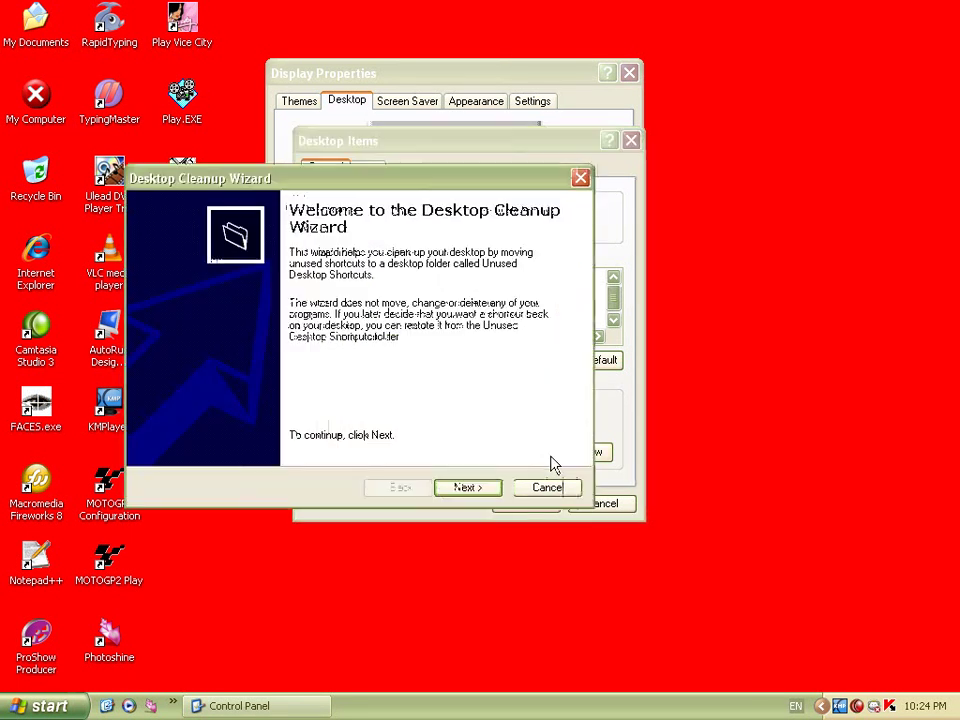
left_click(469, 490)
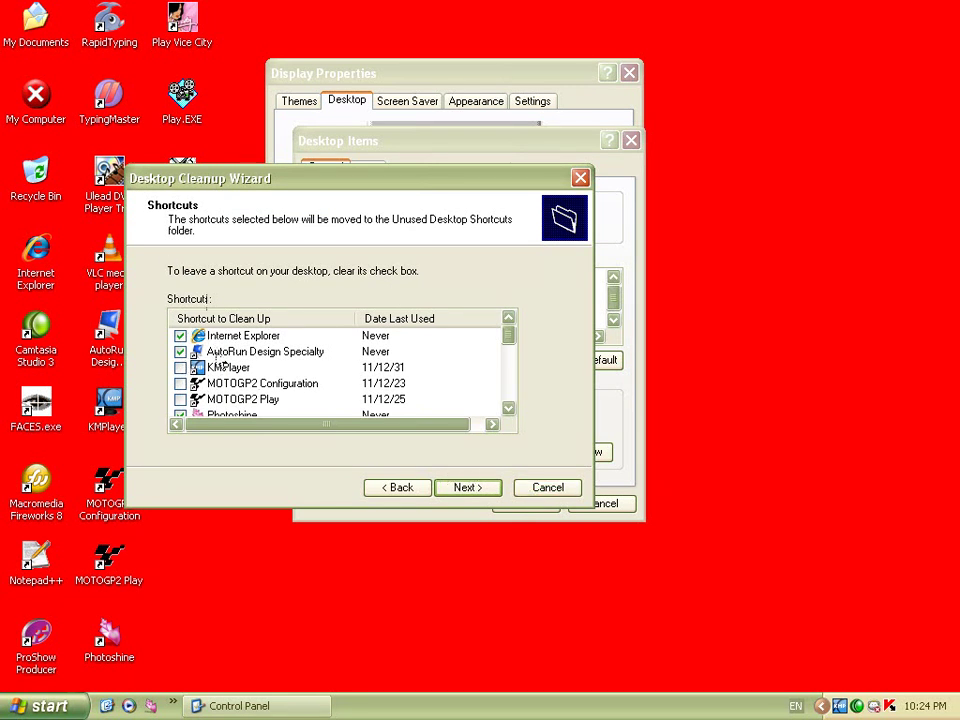
left_click(540, 495)
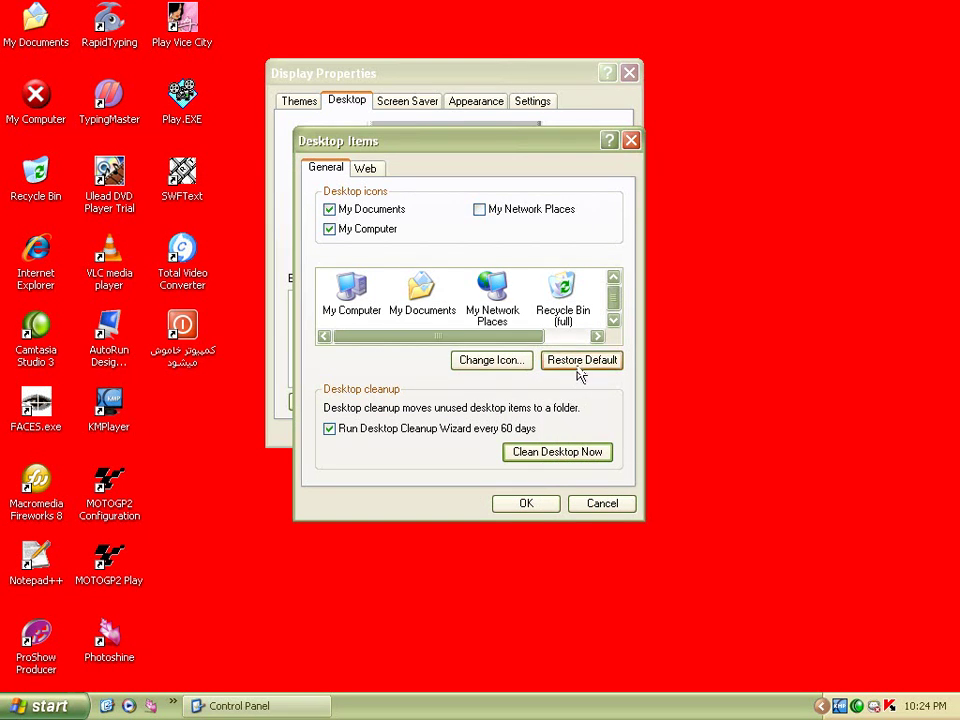
Try the desktop web page options for My Current Home Page and discard the desktop customization changes
left_click(369, 173)
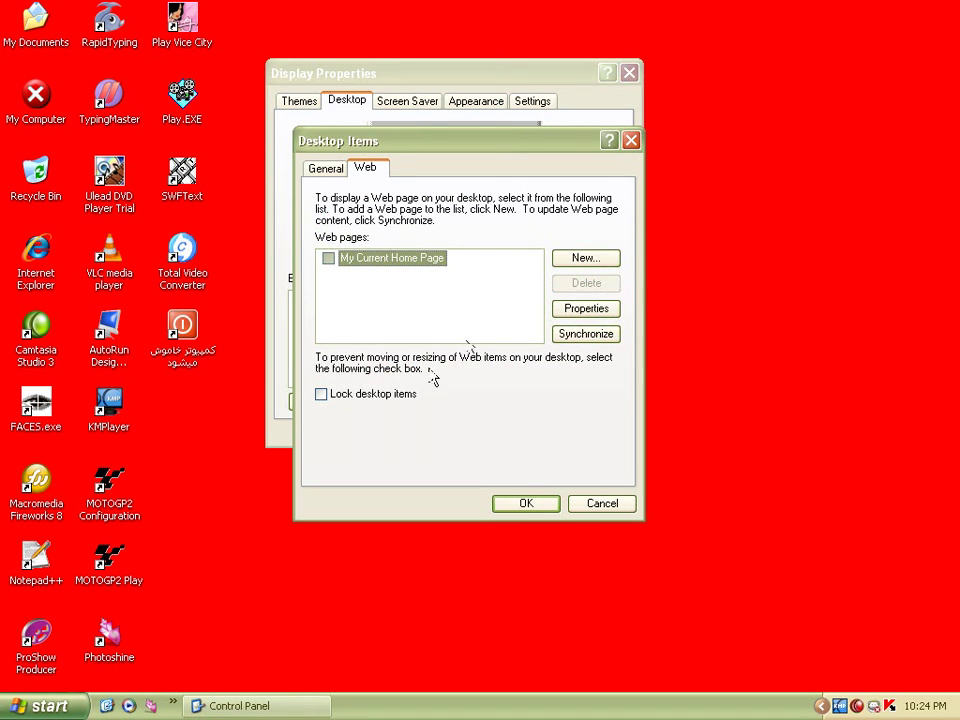
left_click(359, 401)
left_click(365, 277)
left_click(341, 262)
left_click(329, 259)
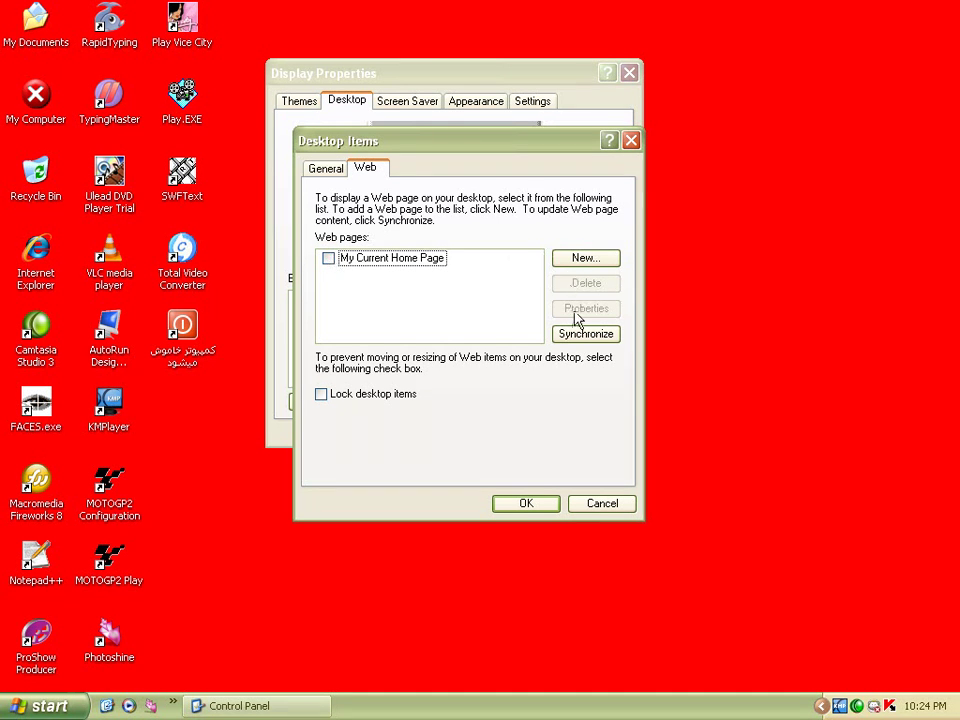
left_click(612, 507)
Open the screen saver settings and try the 3D Pipes screen saver
left_click(410, 104)
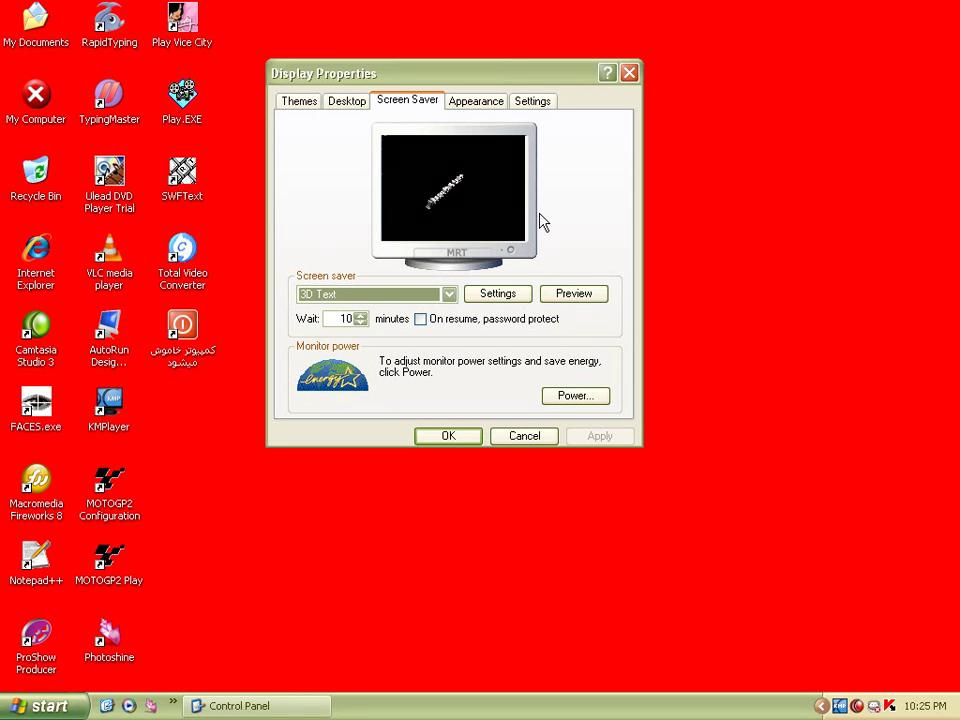
left_click(447, 295)
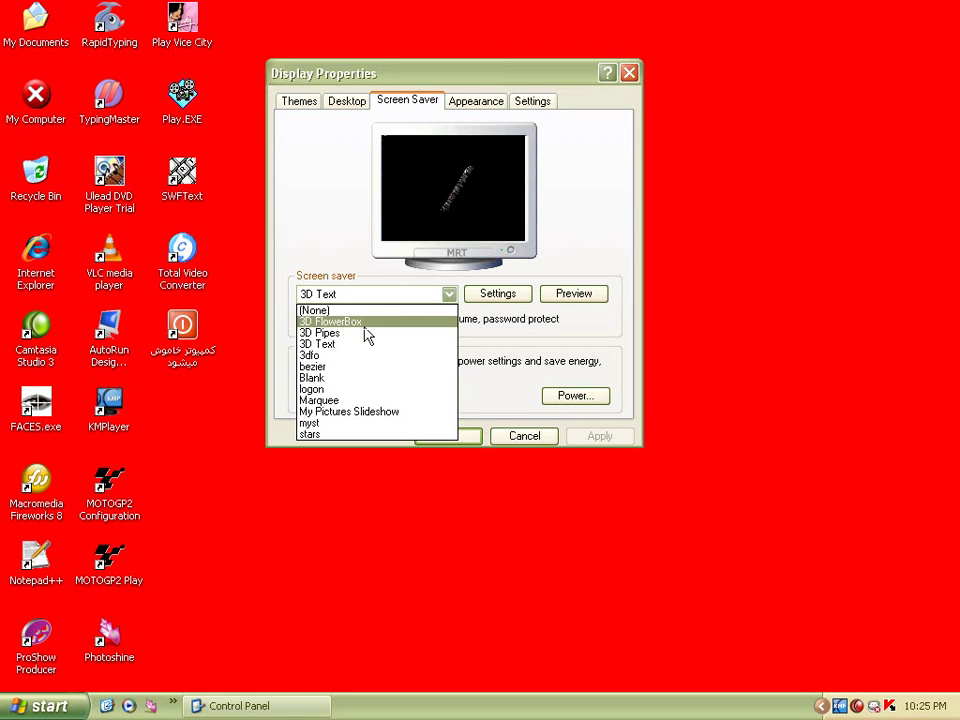
left_click(347, 333)
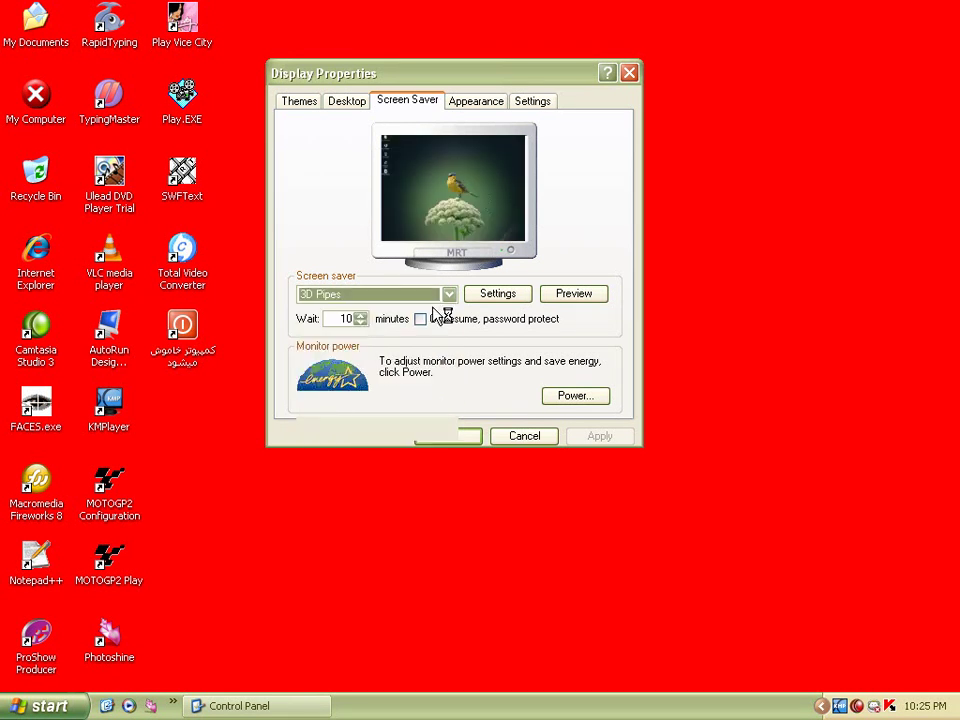
Set the screen saver to 3D Text
left_click(449, 295)
left_click(449, 296)
left_click(449, 296)
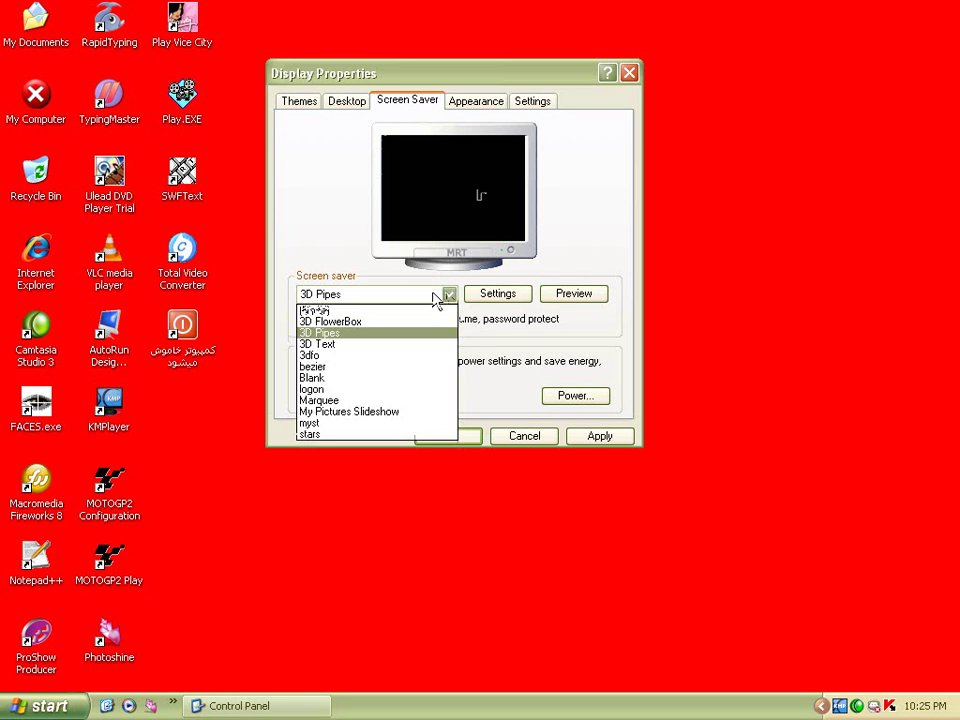
left_click(328, 345)
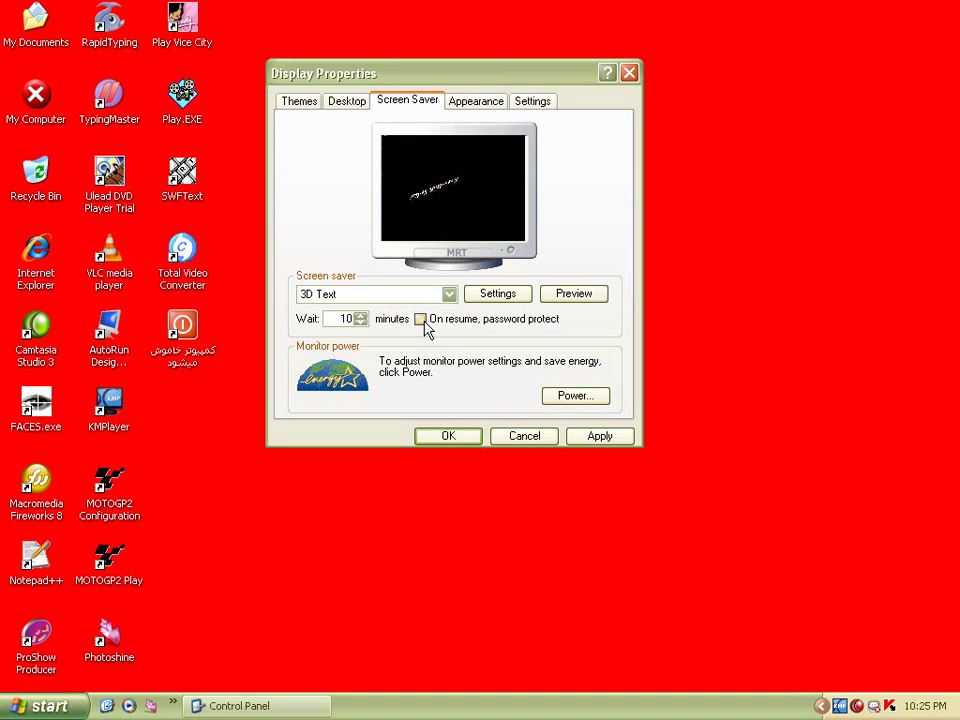
Reduce the screen saver wait time to 1 minute
left_click(361, 322)
left_click(361, 322)
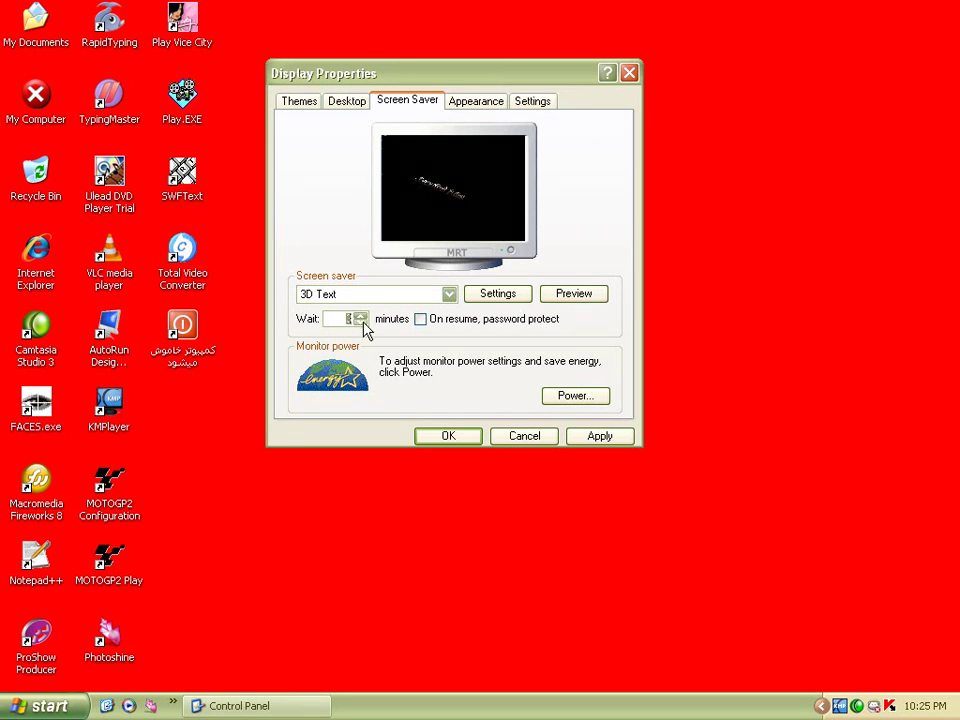
left_click(363, 323)
left_click(363, 323)
left_click(361, 323)
left_click(361, 323)
left_click(361, 323)
left_click(361, 323)
left_click(361, 323)
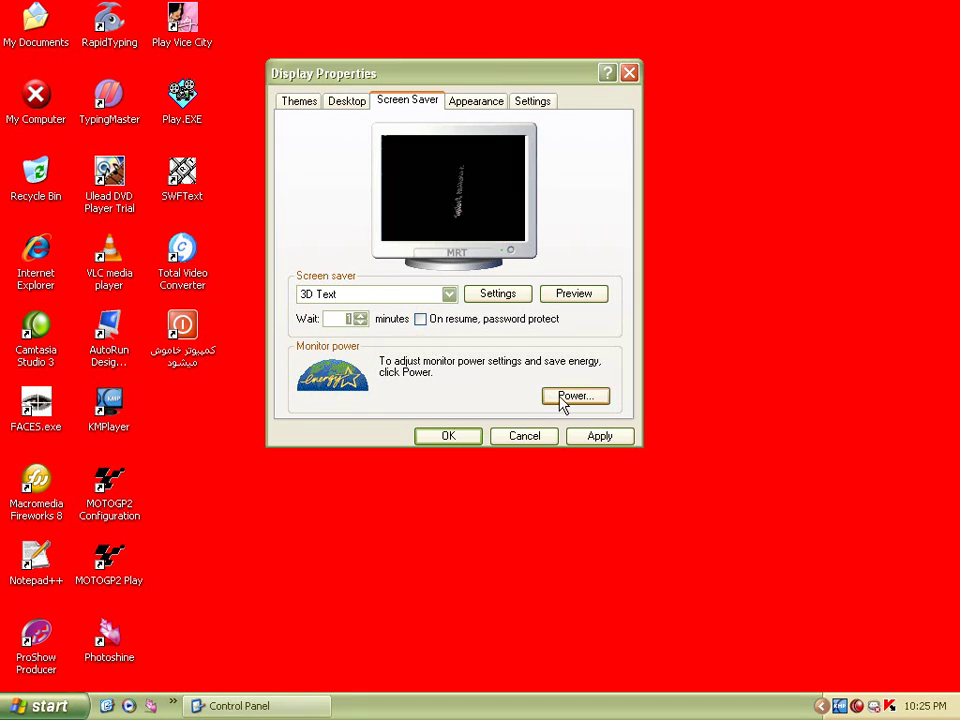
Configure the 3D Text screen saver to show the custom text PIMI, and preview it full screen
left_click(519, 299)
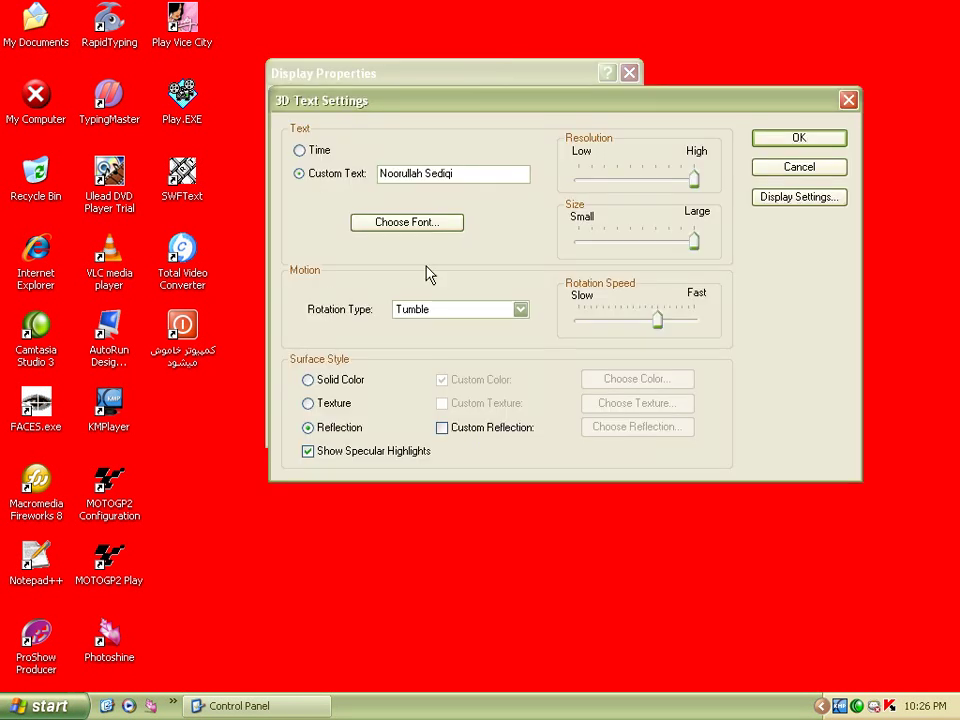
left_click(313, 156)
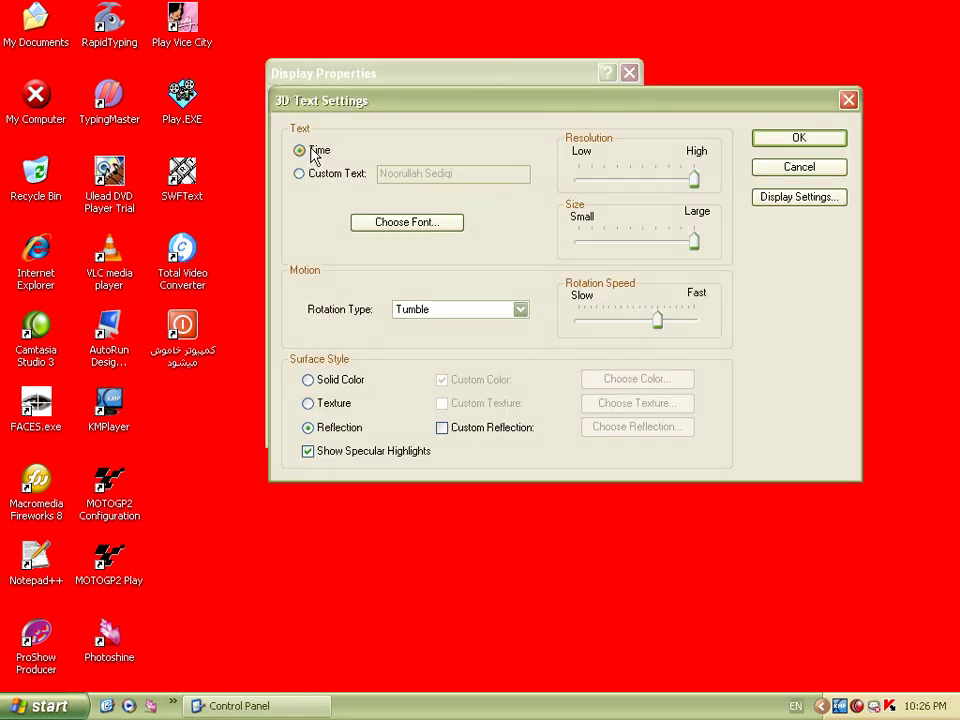
left_click(331, 179)
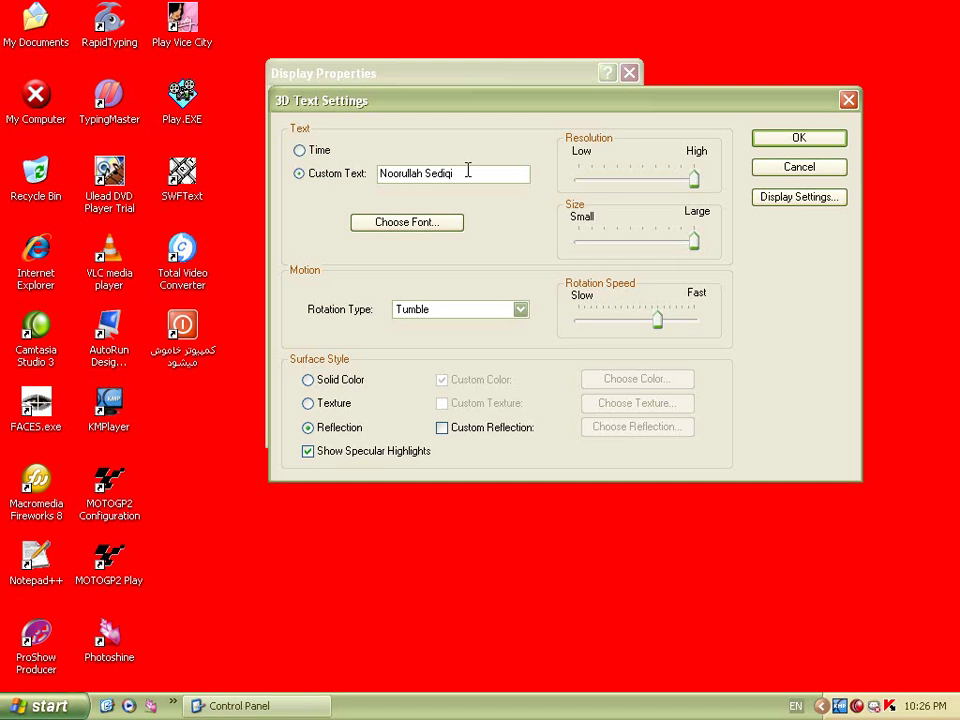
left_click_drag(466, 175, 360, 187)
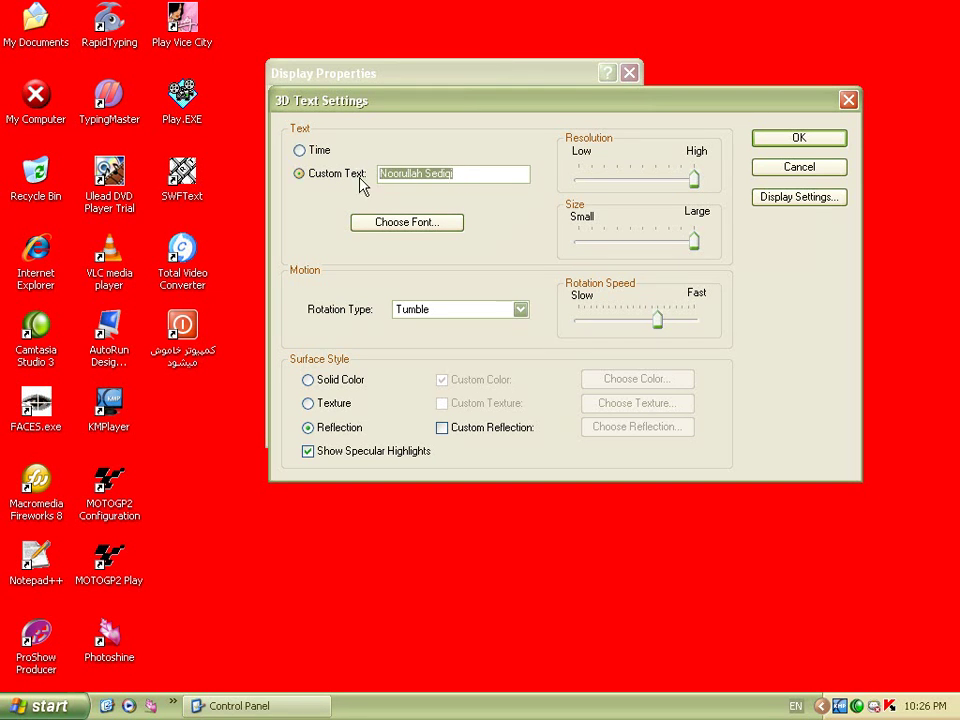
type("p")
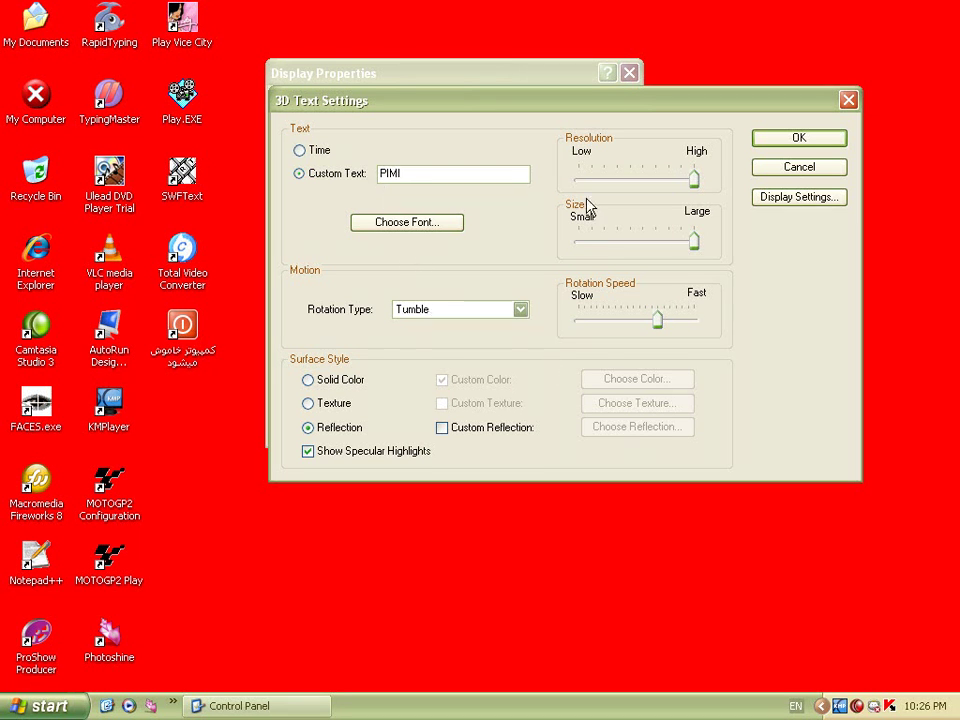
left_click(800, 140)
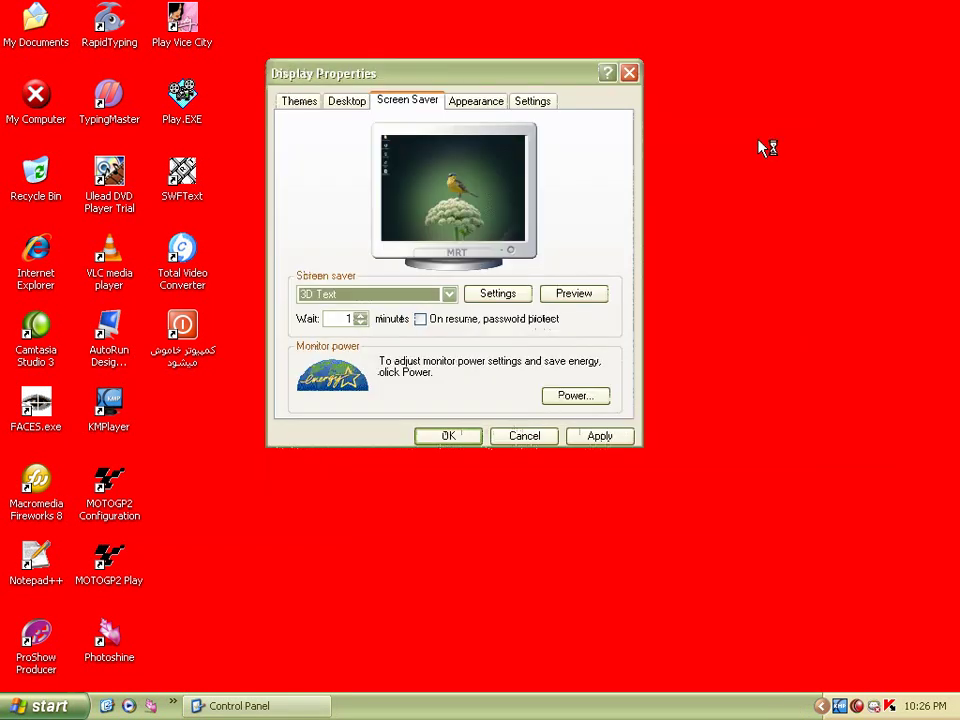
left_click(578, 302)
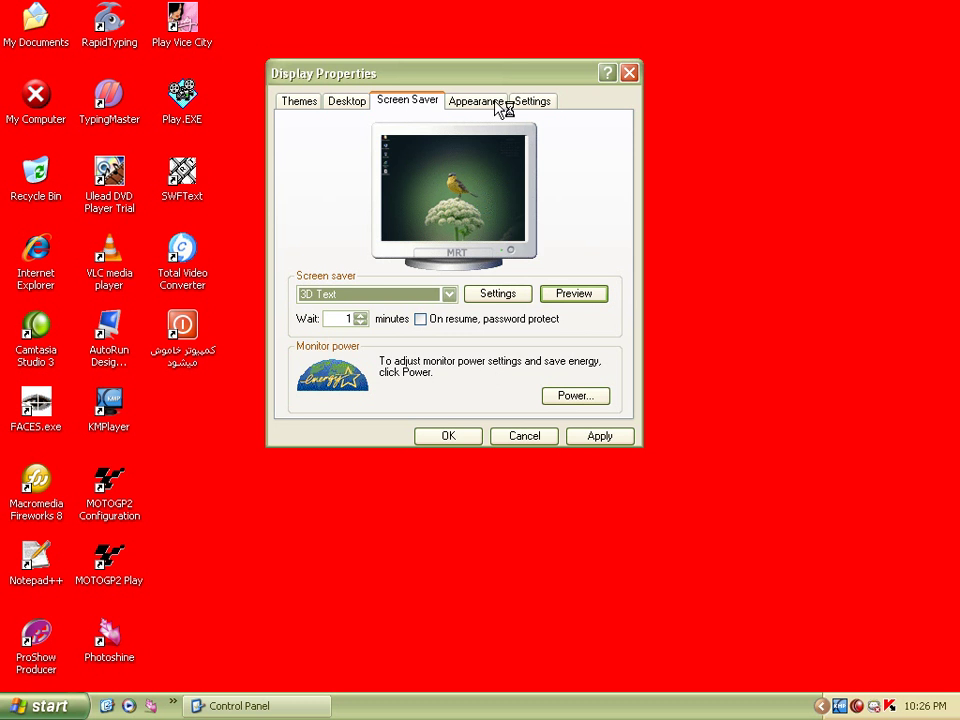
Set the appearance of windows and buttons to Windows Classic style and apply it
left_click(484, 103)
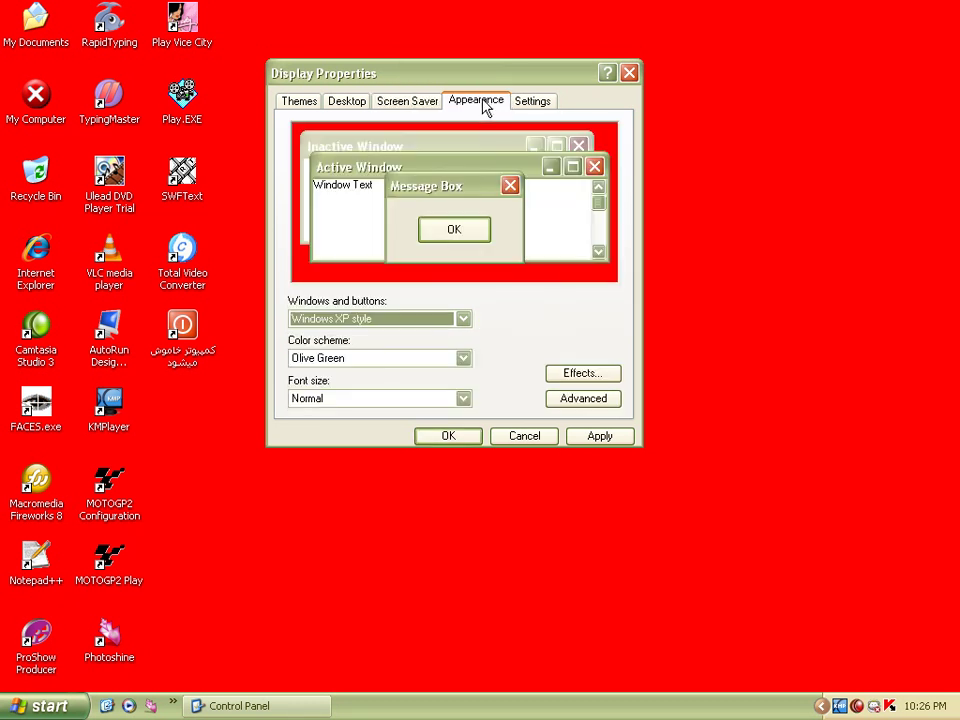
left_click(462, 320)
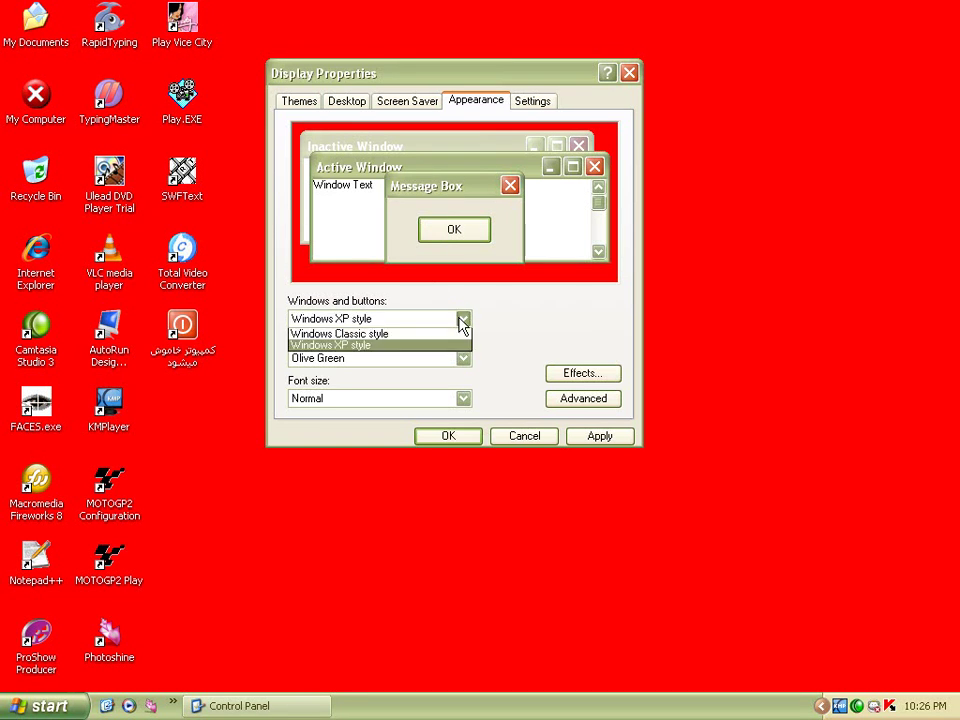
left_click(400, 337)
left_click(601, 437)
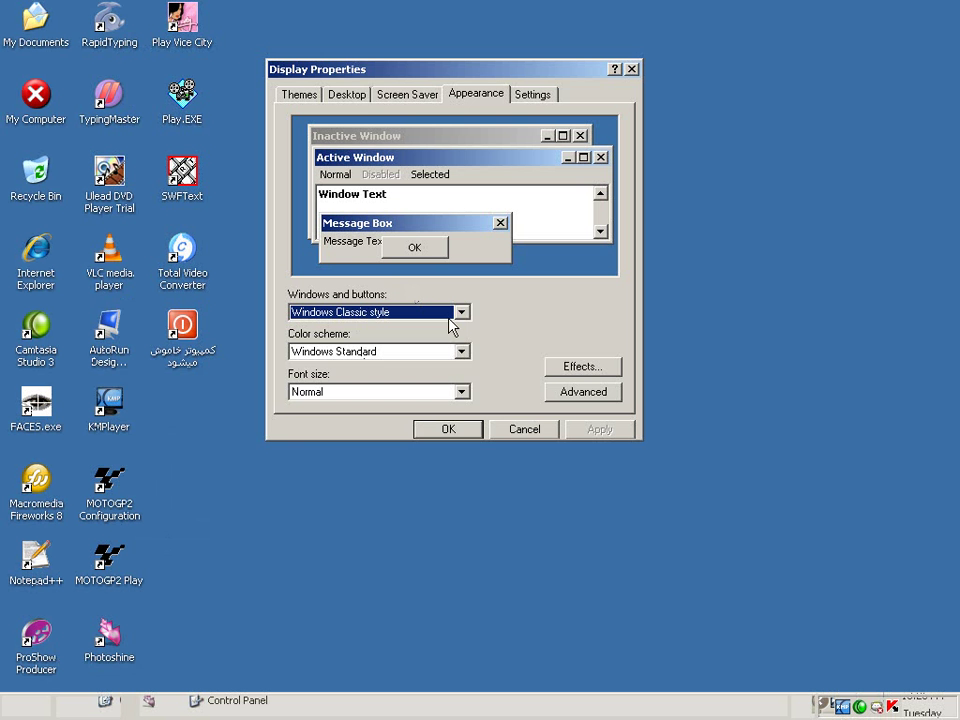
Set windows and buttons to Windows XP style with the Silver color scheme and apply the change
left_click(461, 313)
left_click(365, 339)
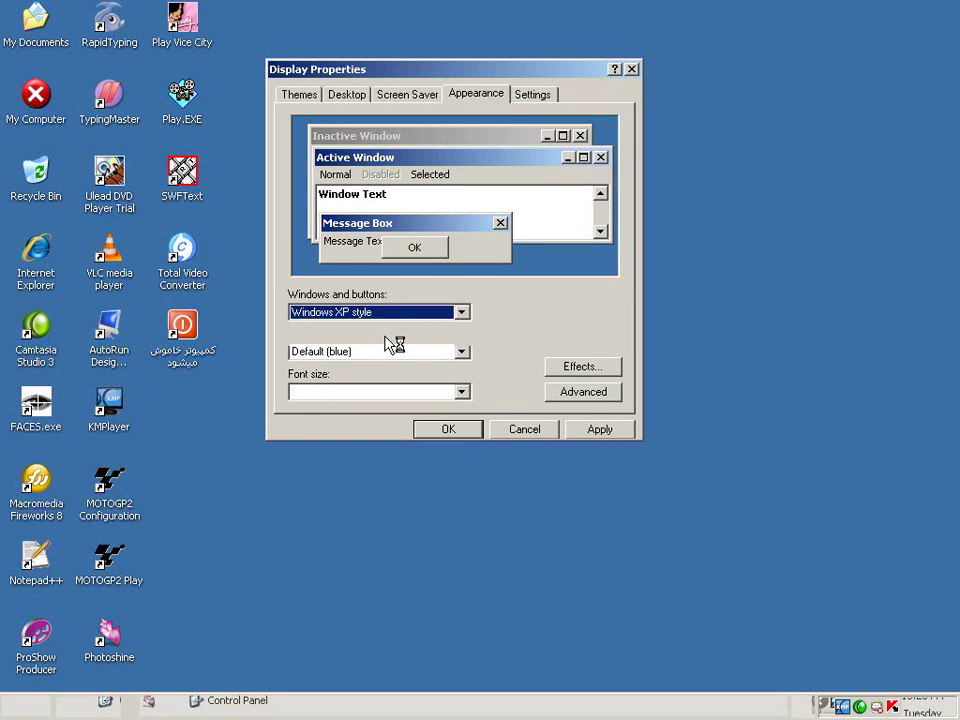
left_click(461, 351)
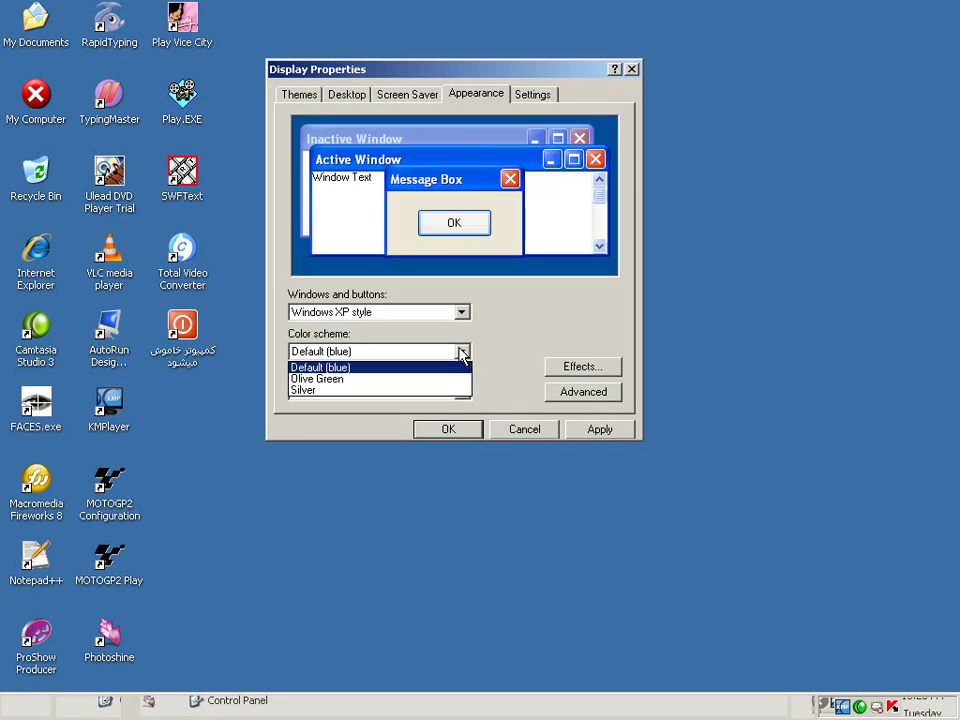
left_click(461, 352)
left_click(461, 352)
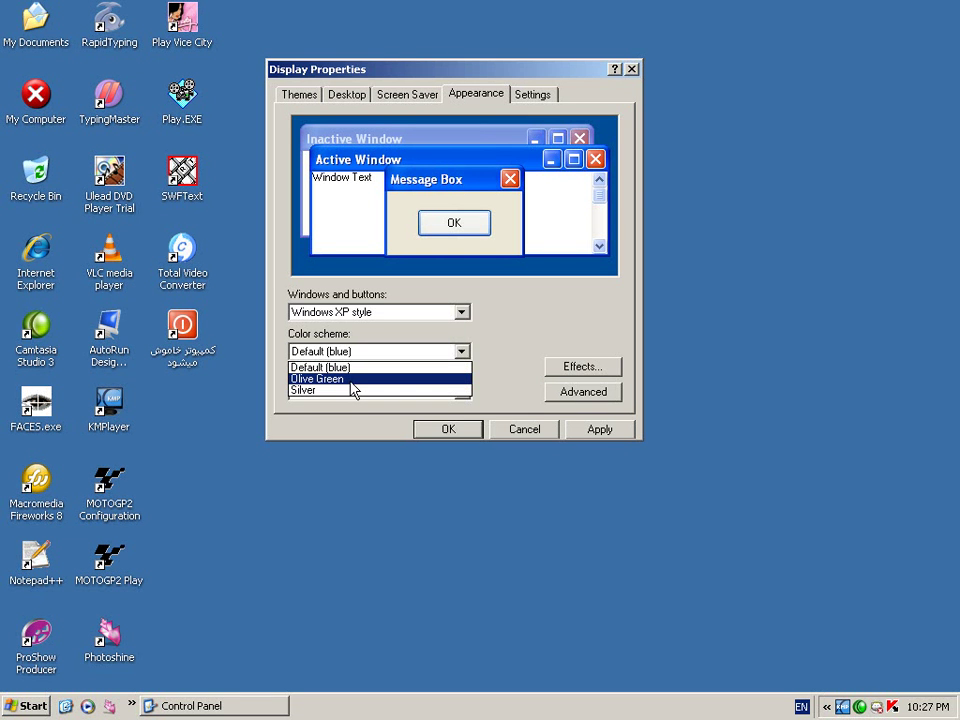
left_click(351, 380)
left_click(462, 352)
left_click(335, 391)
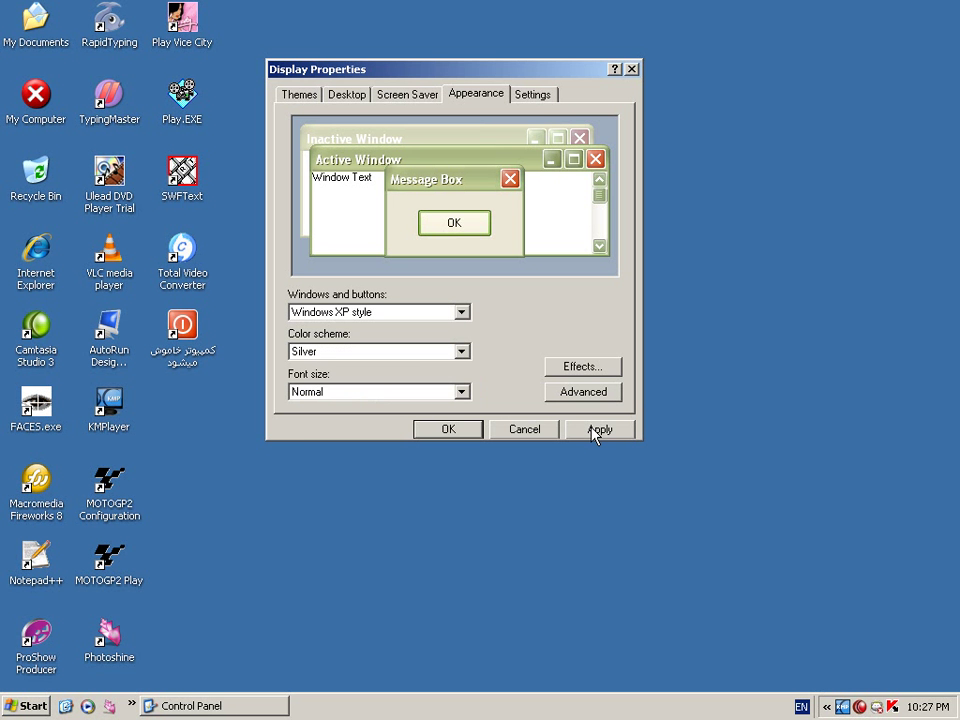
left_click(597, 429)
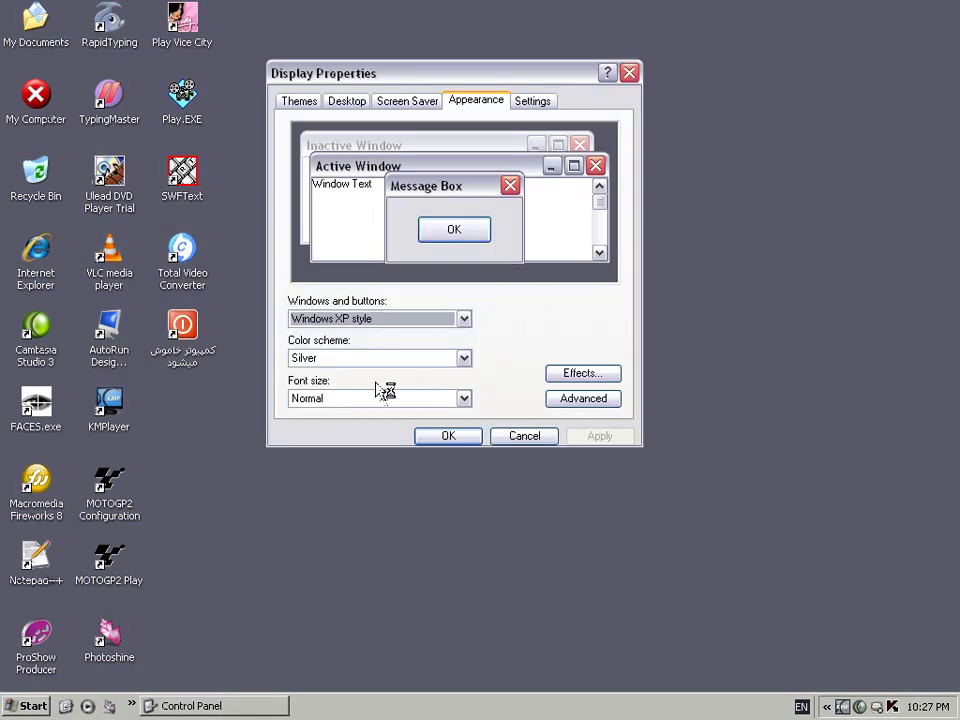
Set the appearance font size to Extra Large Fonts and apply it
left_click(463, 399)
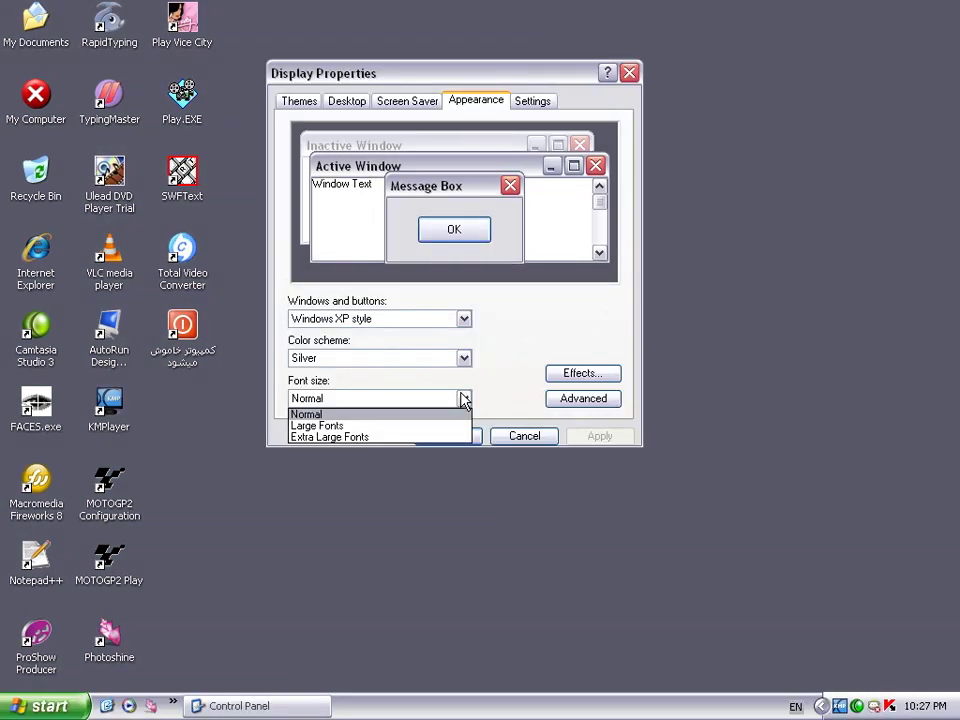
left_click(335, 438)
left_click(612, 437)
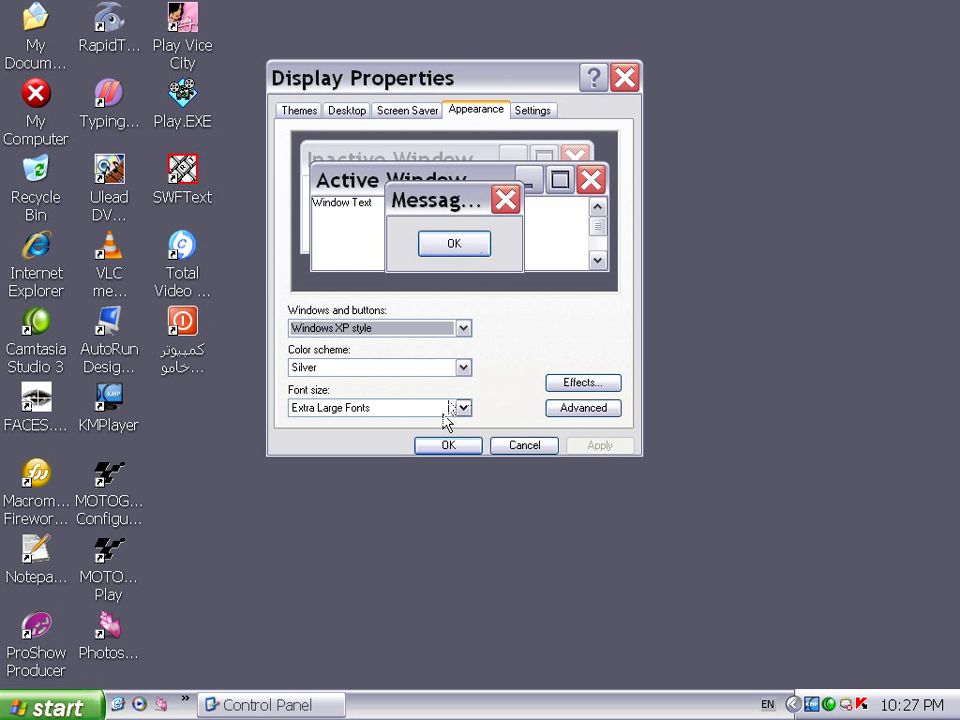
Return the appearance font size to Normal and apply it
left_click(464, 409)
left_click(306, 423)
left_click(600, 445)
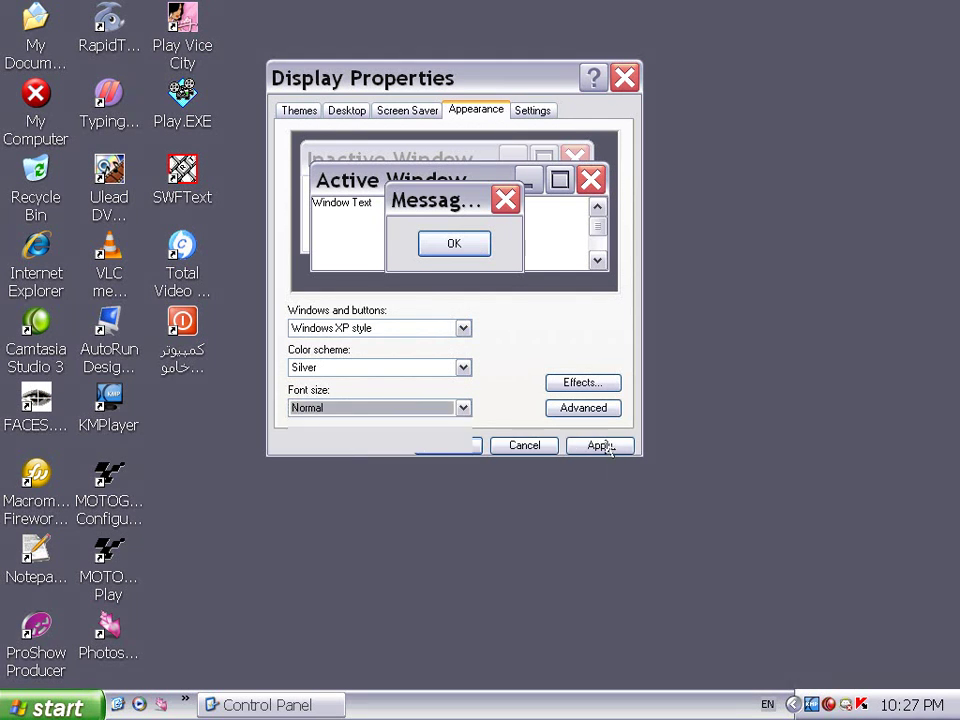
Review the appearance Effects options for menu transitions and font smoothing, and look at the Advanced Appearance settings
left_click(533, 110)
left_click(472, 112)
left_click(572, 383)
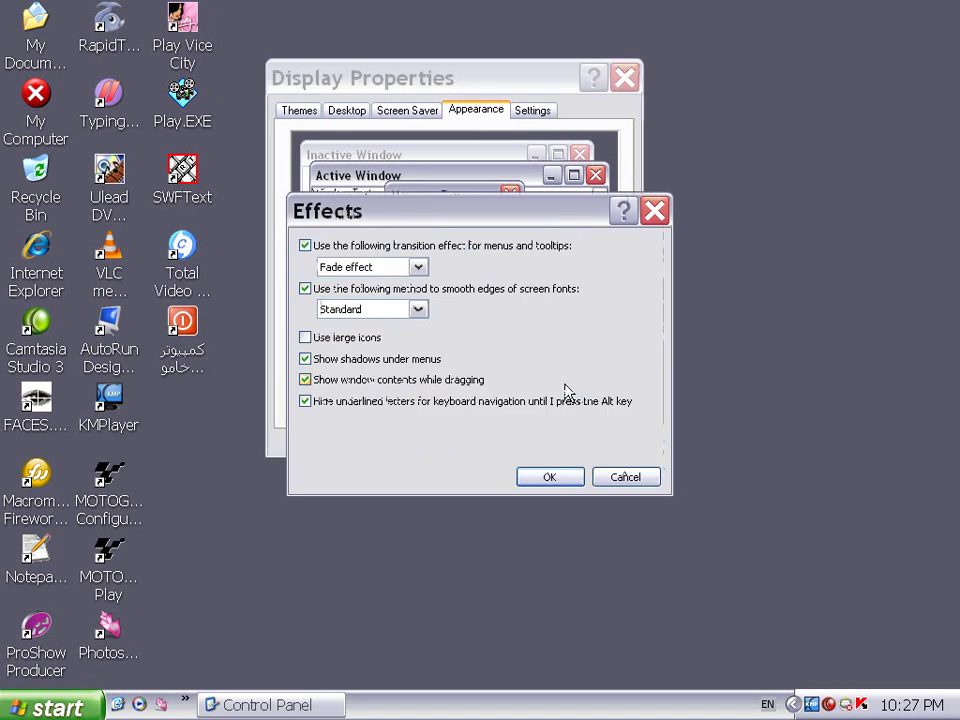
left_click_drag(420, 222, 394, 133)
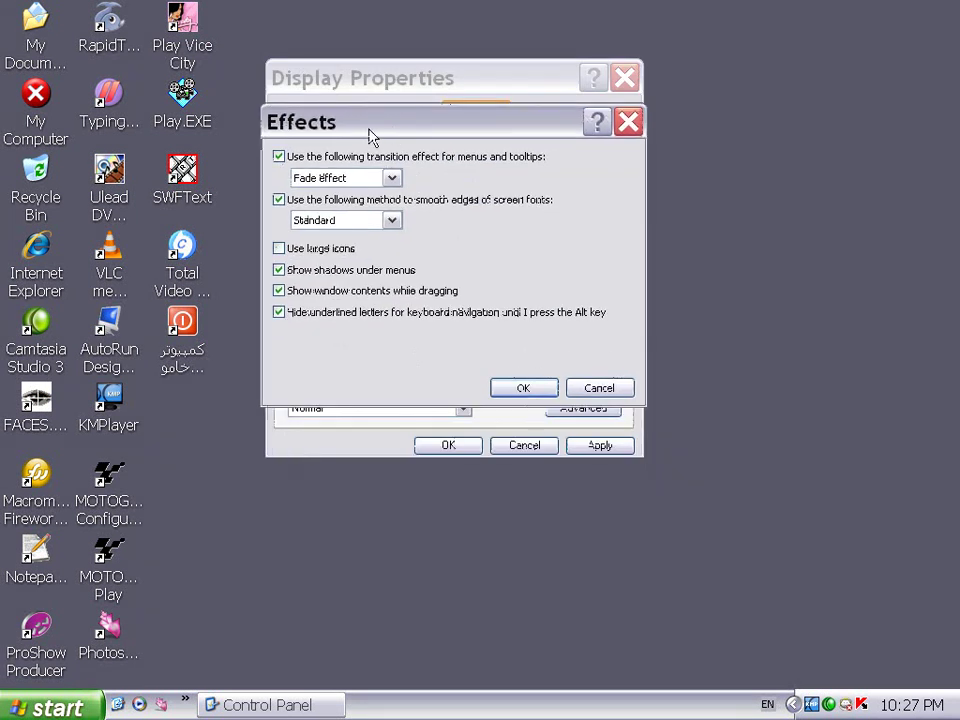
left_click(392, 179)
left_click(393, 180)
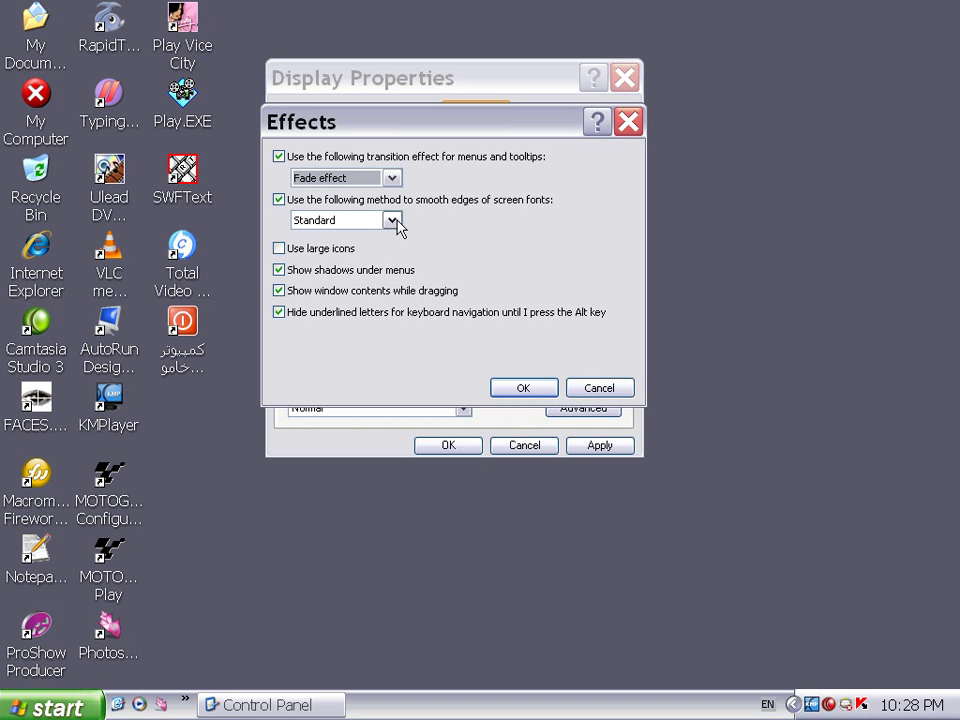
left_click(395, 222)
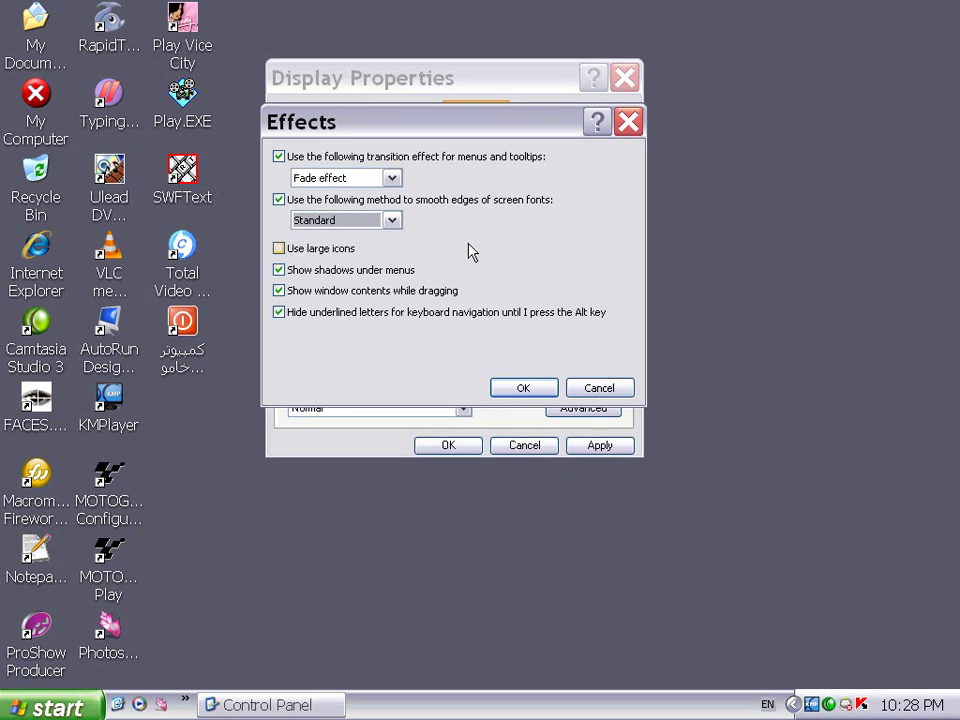
left_click(576, 394)
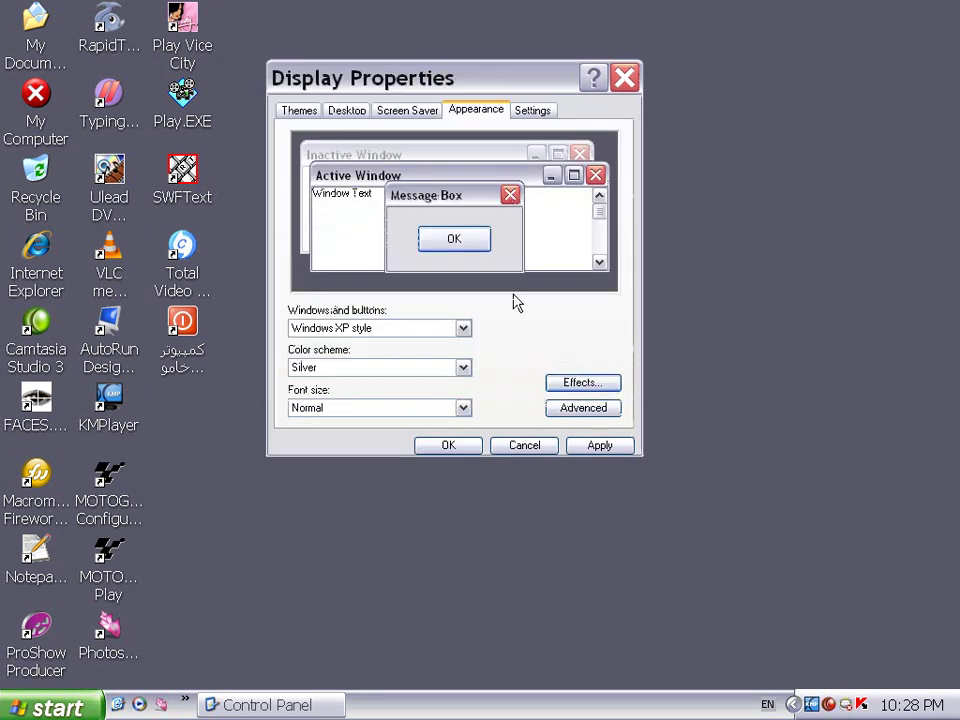
left_click(572, 410)
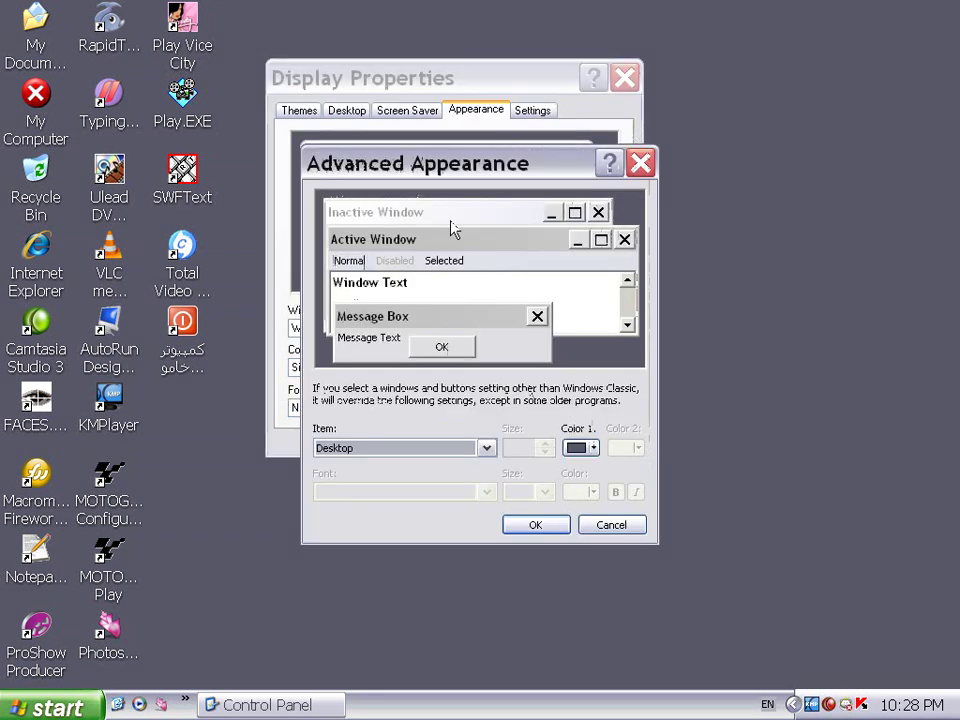
left_click(553, 526)
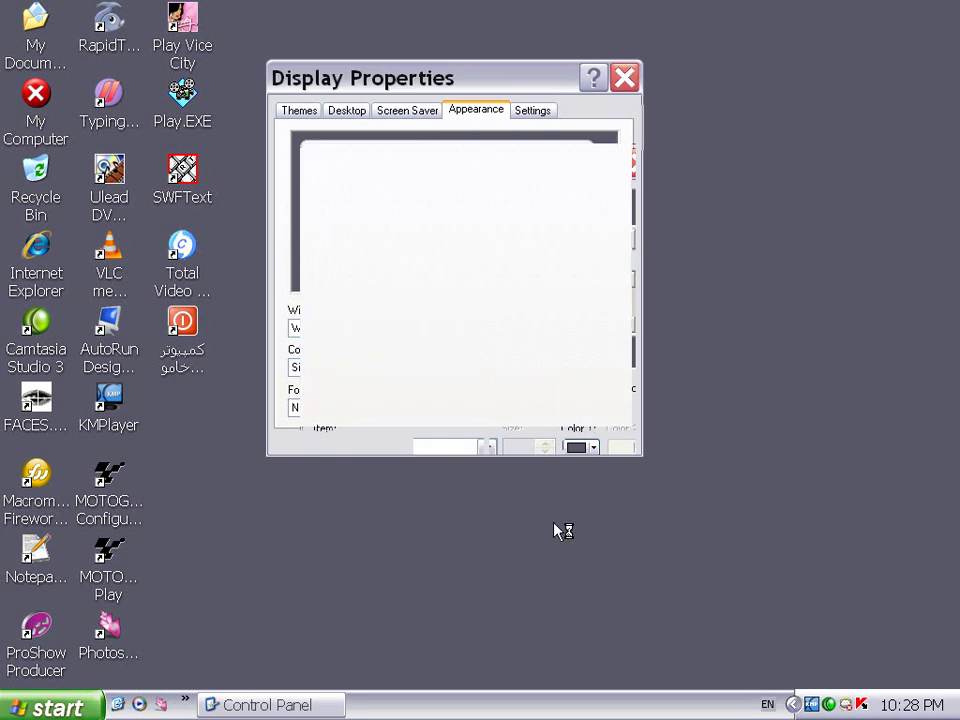
Try a screen resolution of 800 by 600 pixels and decline to keep the new setting
left_click(535, 112)
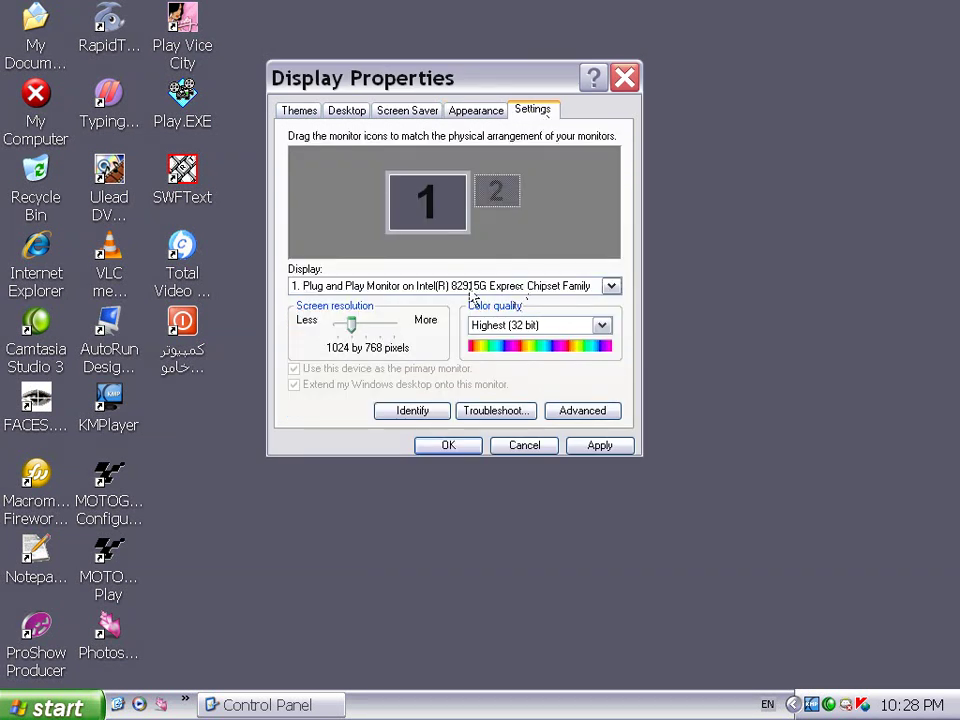
mouse_move(350, 333)
left_mouse_down()
mouse_move(413, 332)
mouse_move(334, 338)
left_mouse_up()
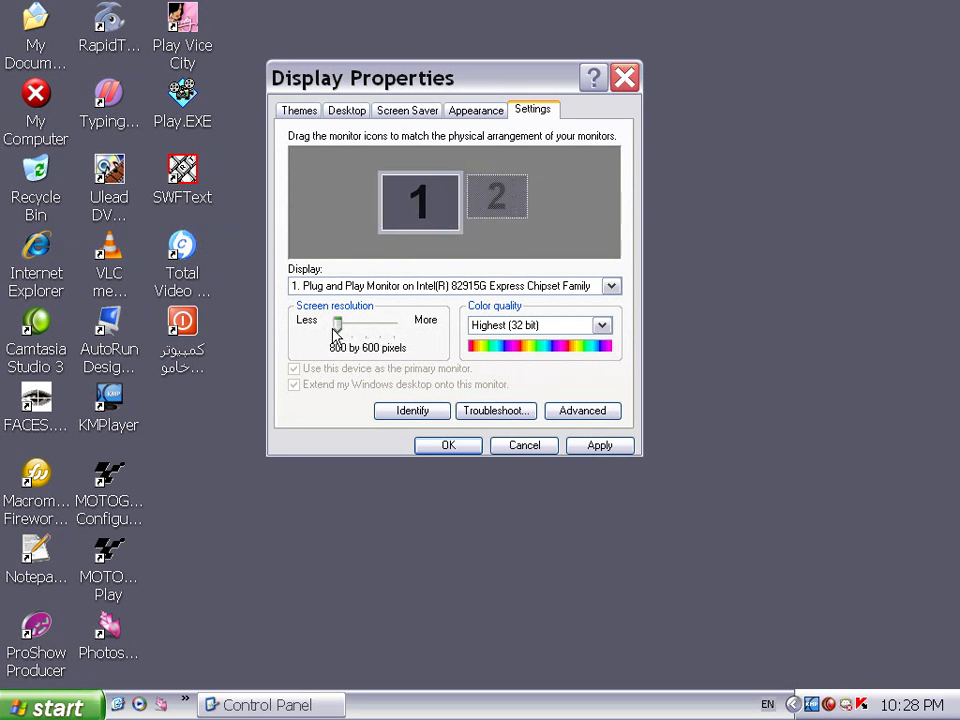
left_click(600, 447)
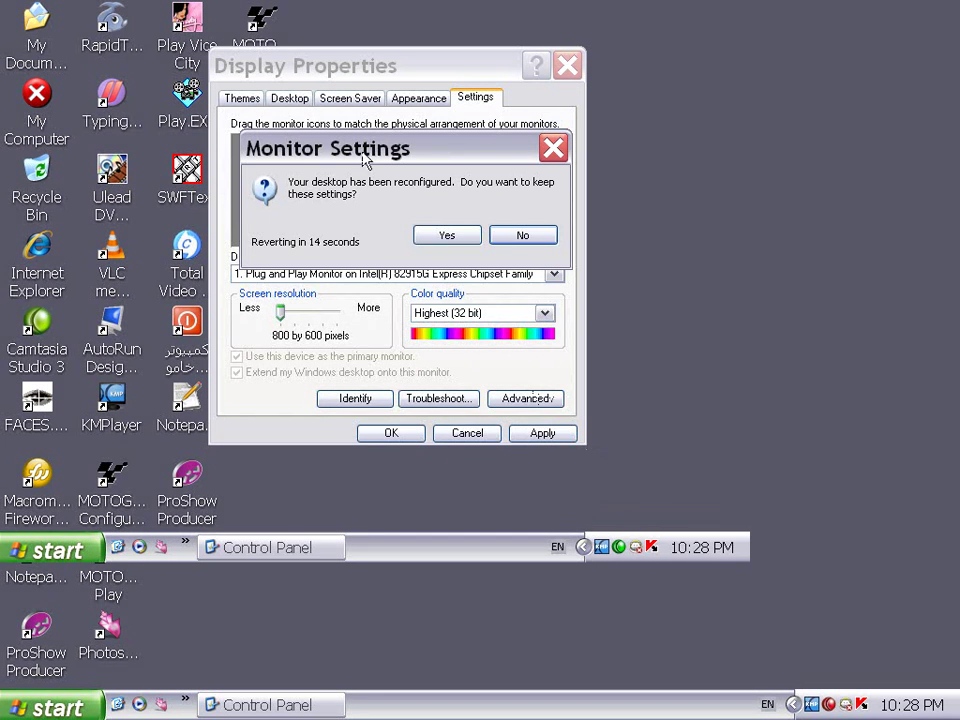
left_click(546, 234)
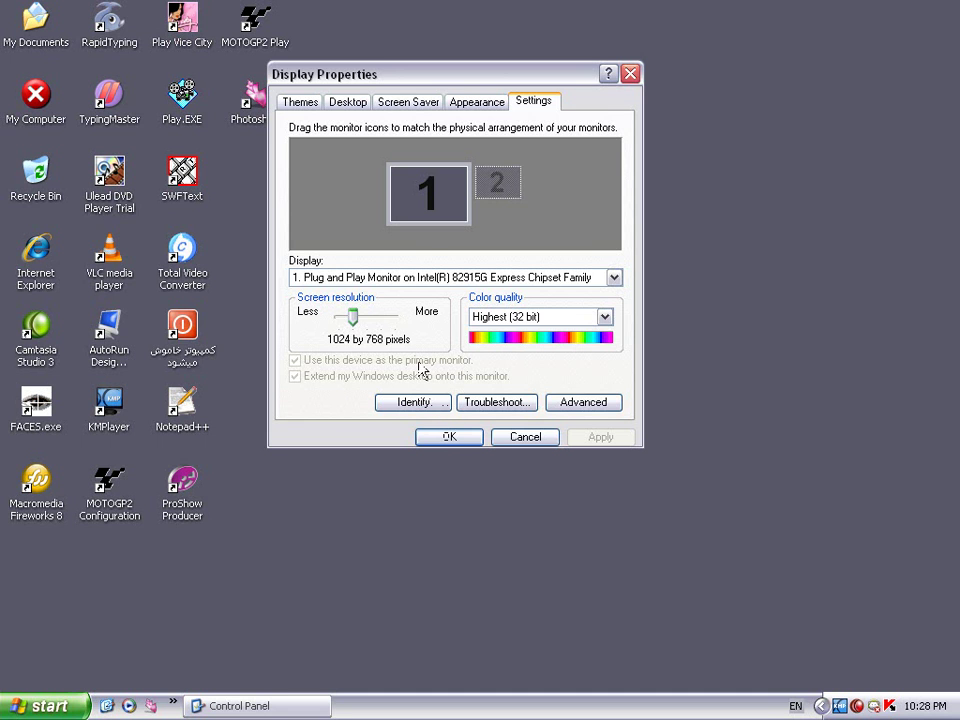
Choose Highest (32 bit) as the display's color quality
left_click(522, 322)
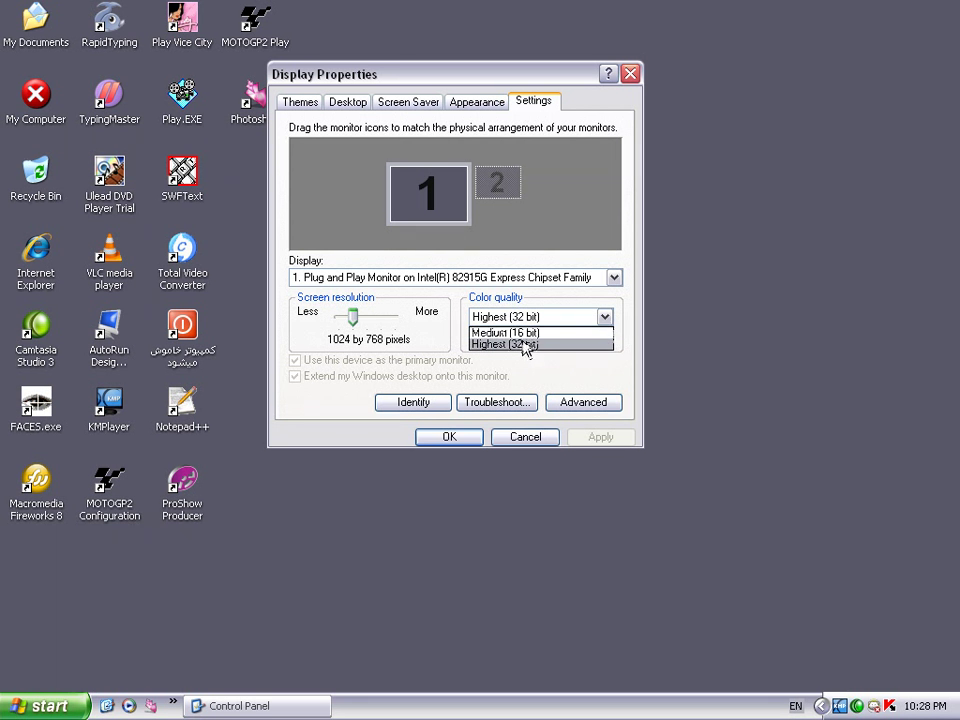
left_click(523, 343)
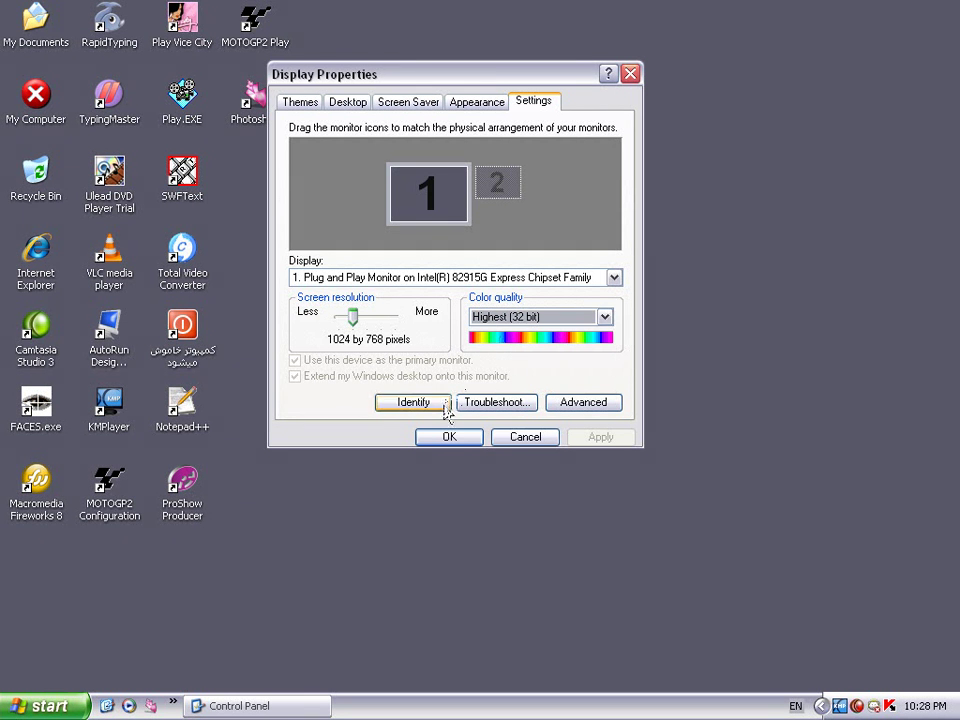